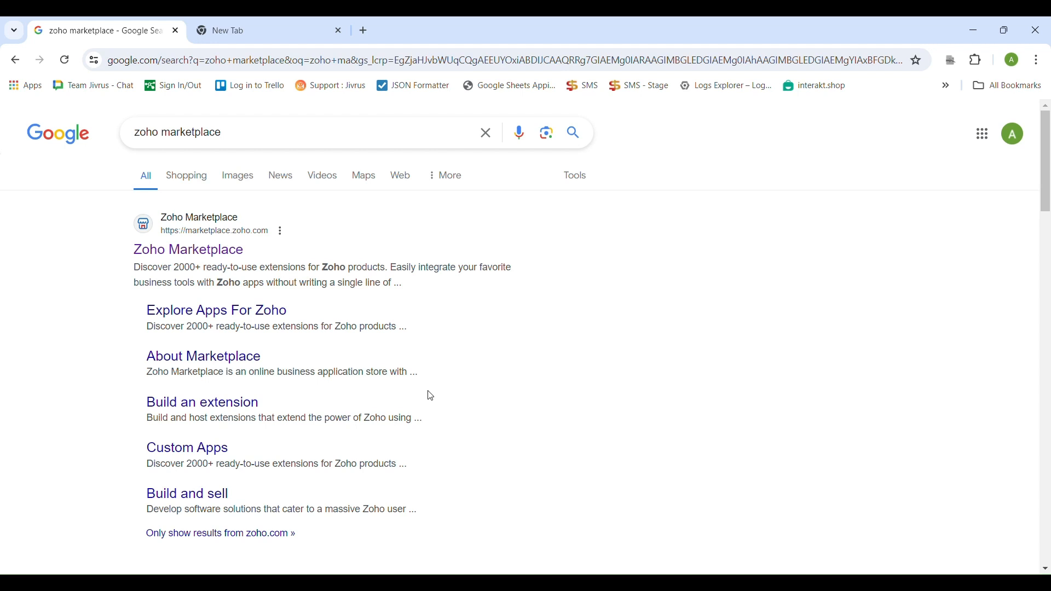
Open Zoho Marketplace, search for "MySQL AppiWorks for Zoho Desk" and open that extension's page
click(208, 249)
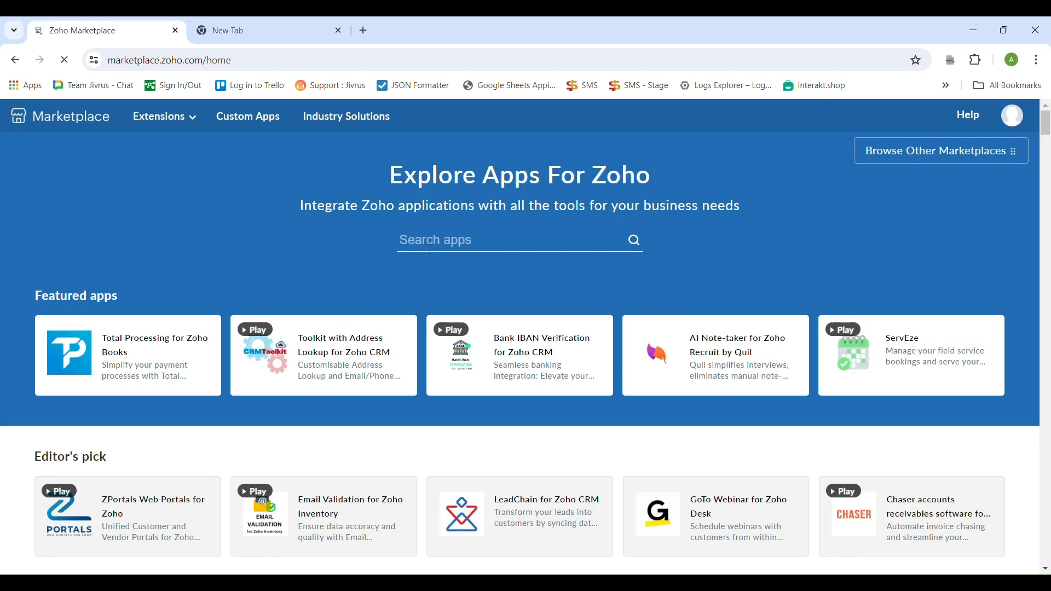
click(431, 250)
text(MySQL Appi)
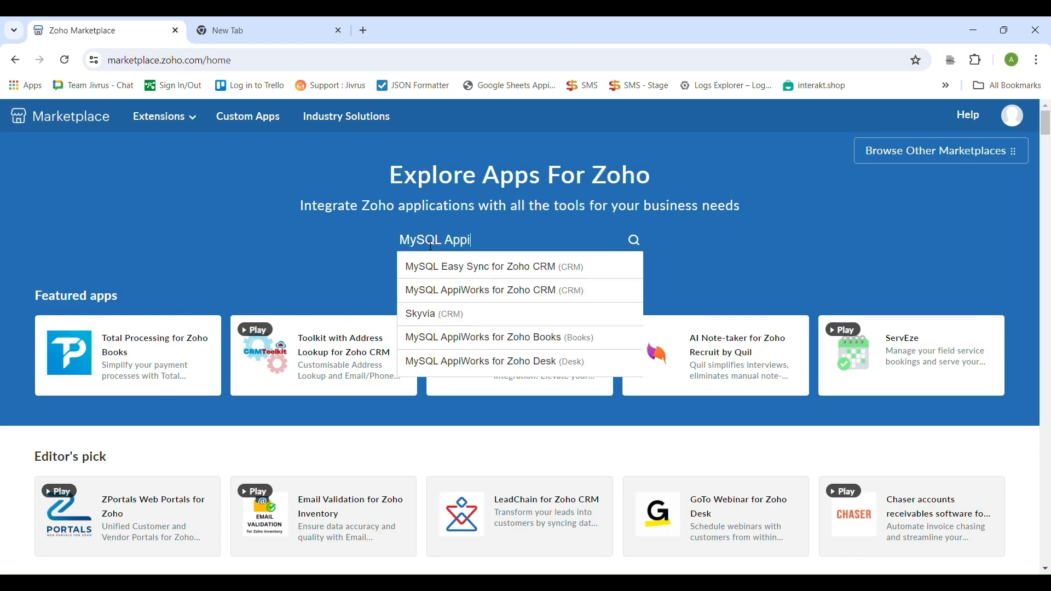
text(Works for Zoho Desk)
click(438, 267)
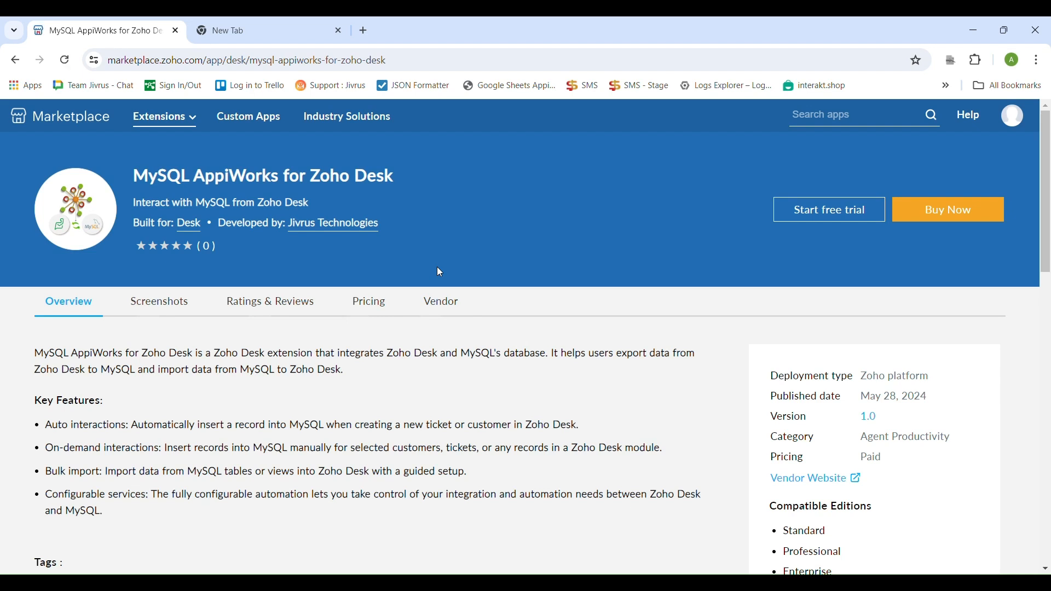
Start the extension's free trial for the jivrus portal, agreeing to the vendor and Zoho Marketplace terms, and proceed to its installation
click(811, 212)
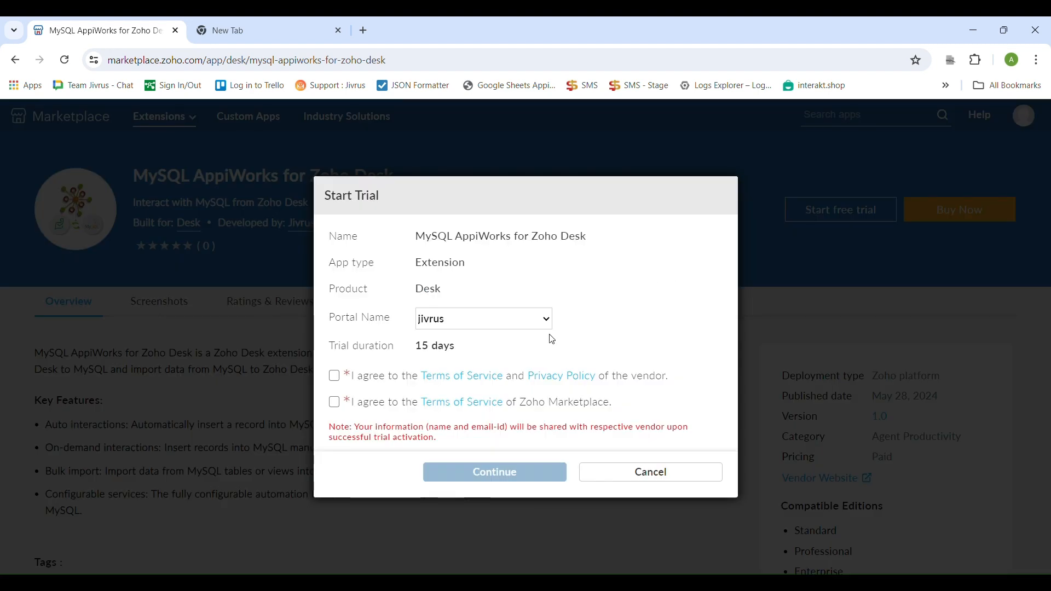
click(336, 377)
click(336, 405)
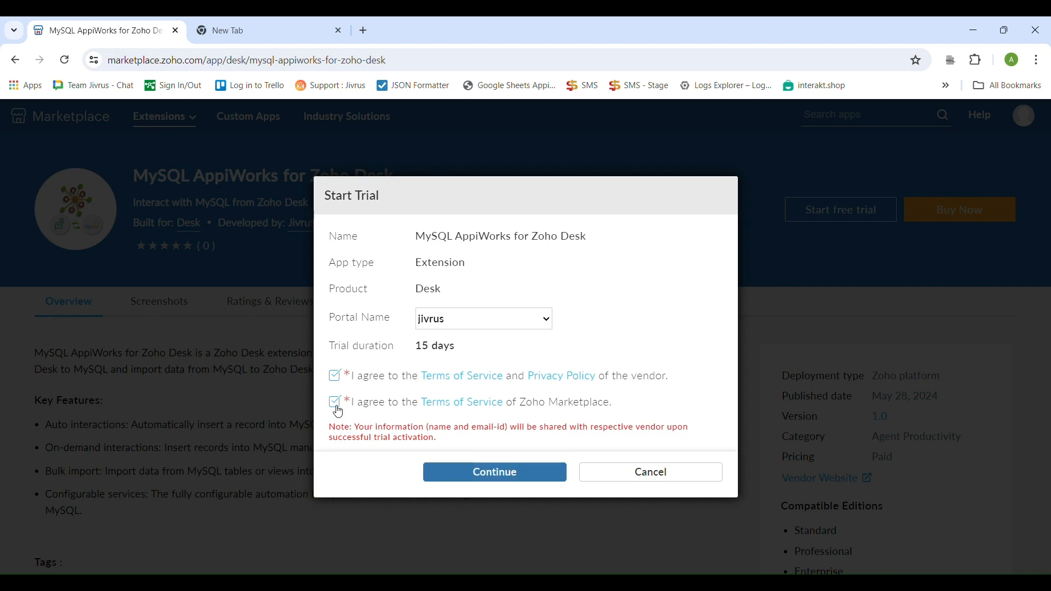
click(479, 477)
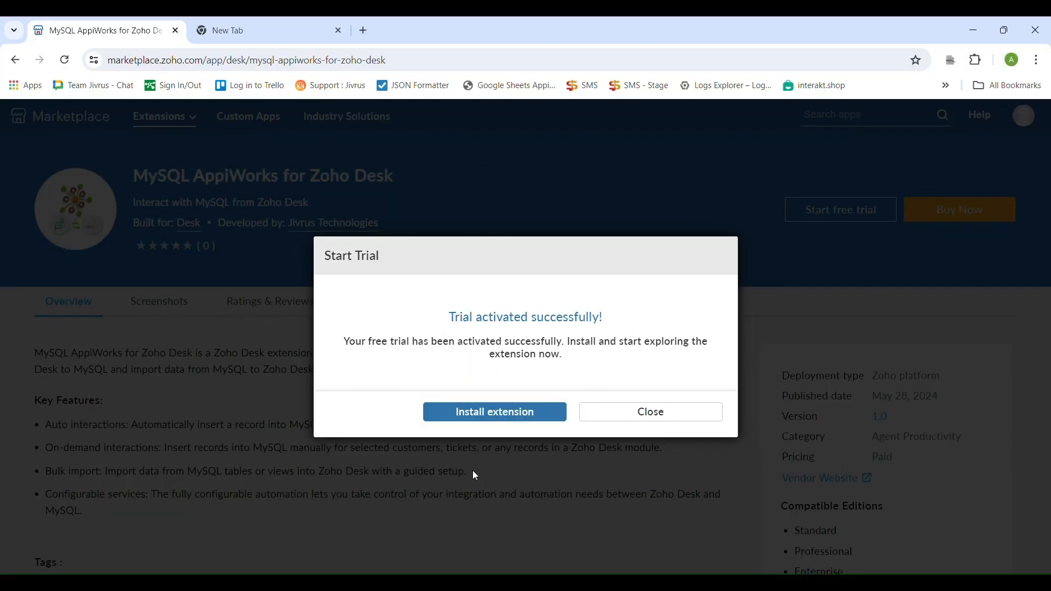
click(473, 412)
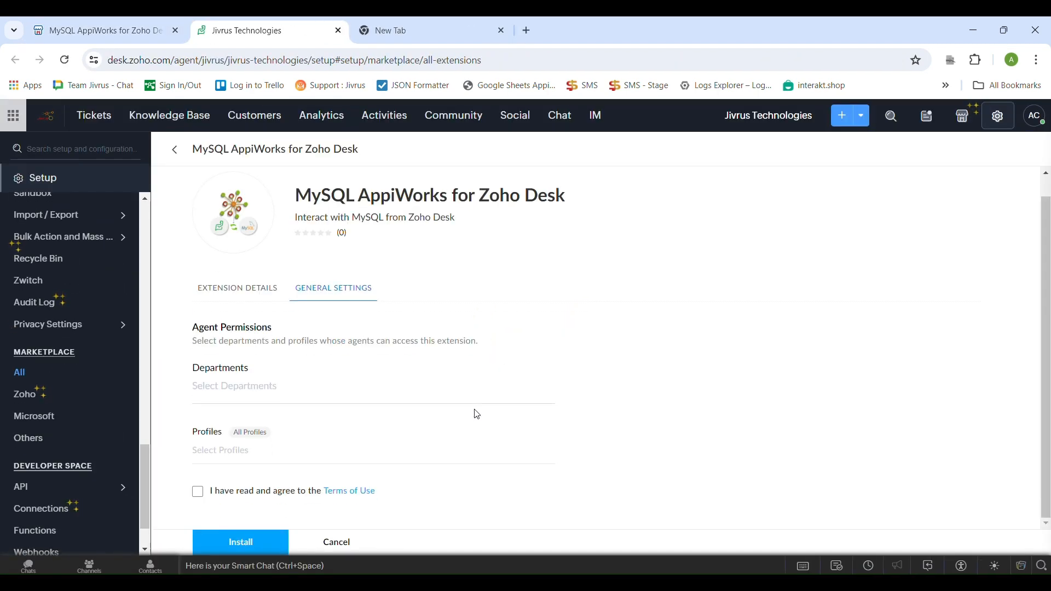
Choose the departments and profiles that can access the extension, agree to the Terms of Use, and install it
click(461, 409)
click(338, 427)
click(327, 448)
click(290, 479)
click(207, 494)
click(246, 543)
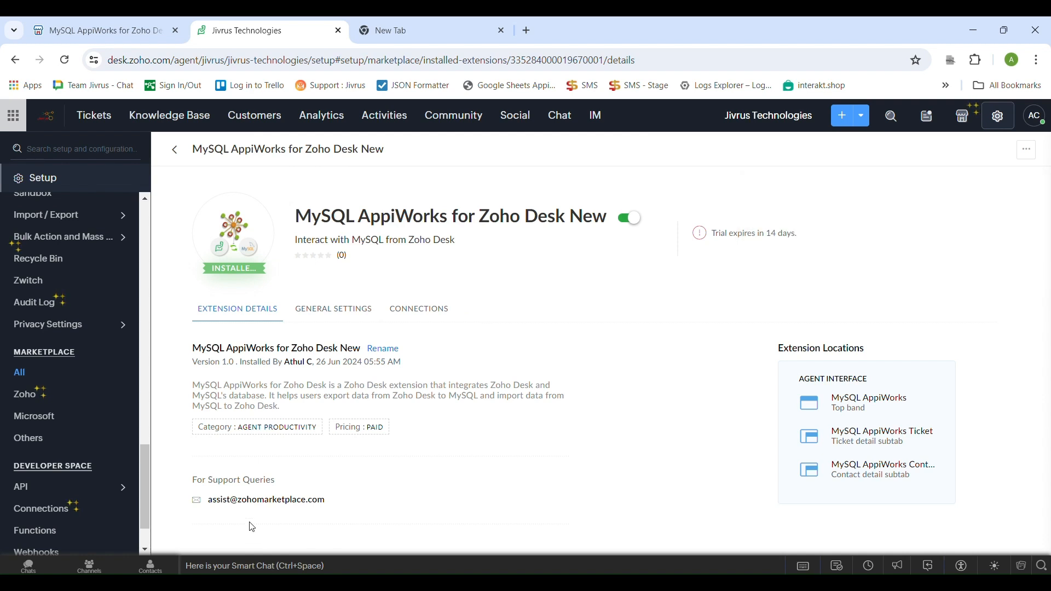
Leave the extension's setup page for the Tickets module and open the MySQL AppiWorks extension
click(175, 151)
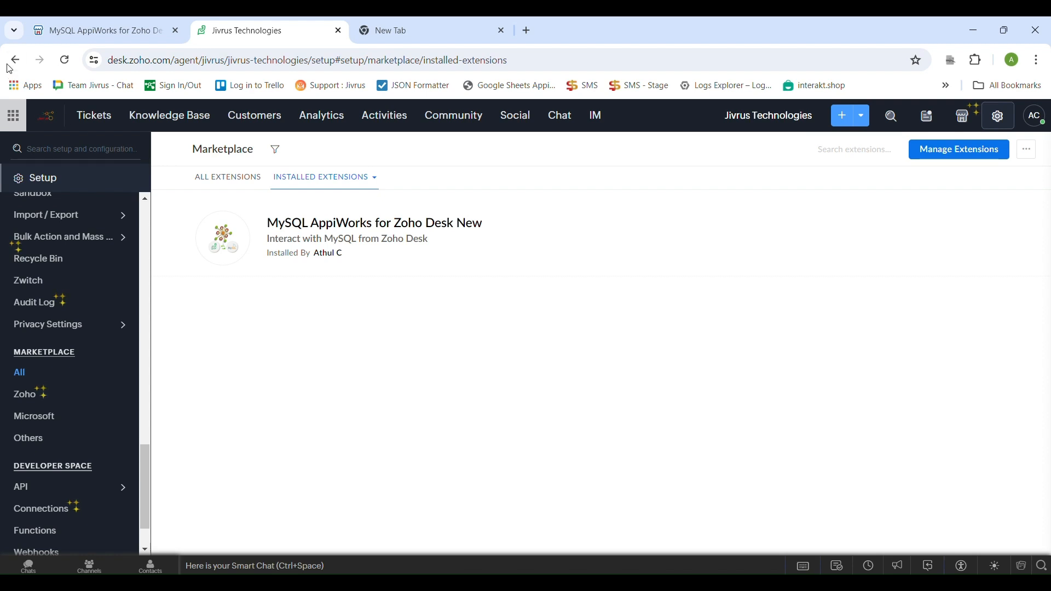
click(102, 116)
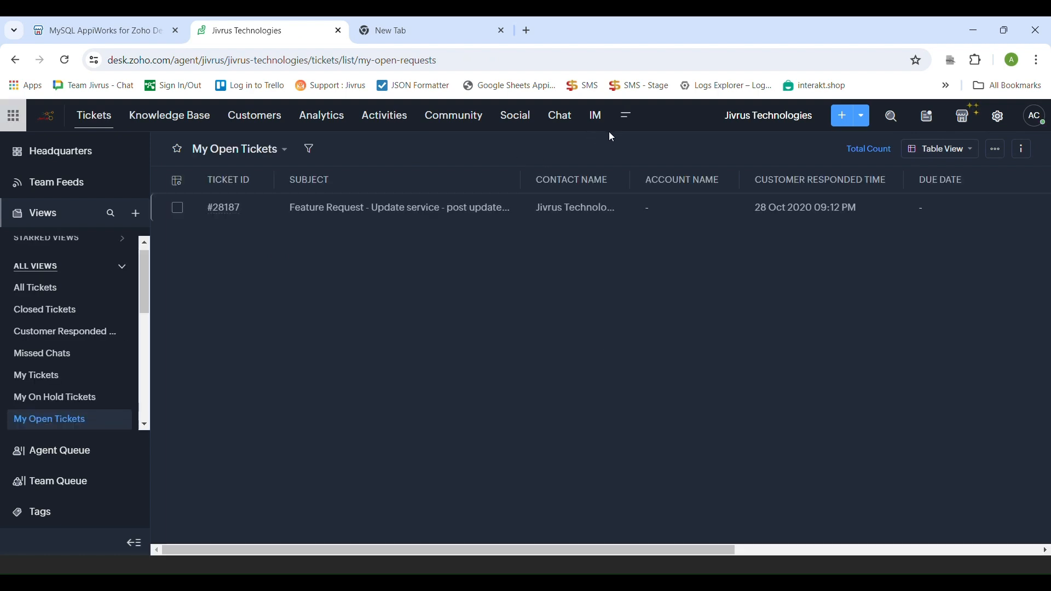
click(627, 120)
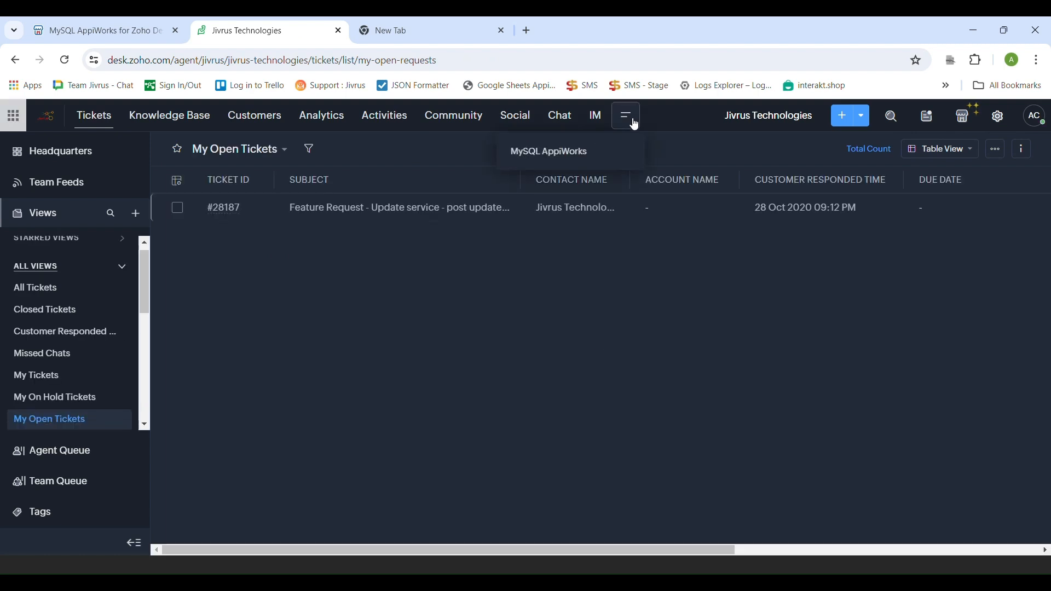
click(618, 157)
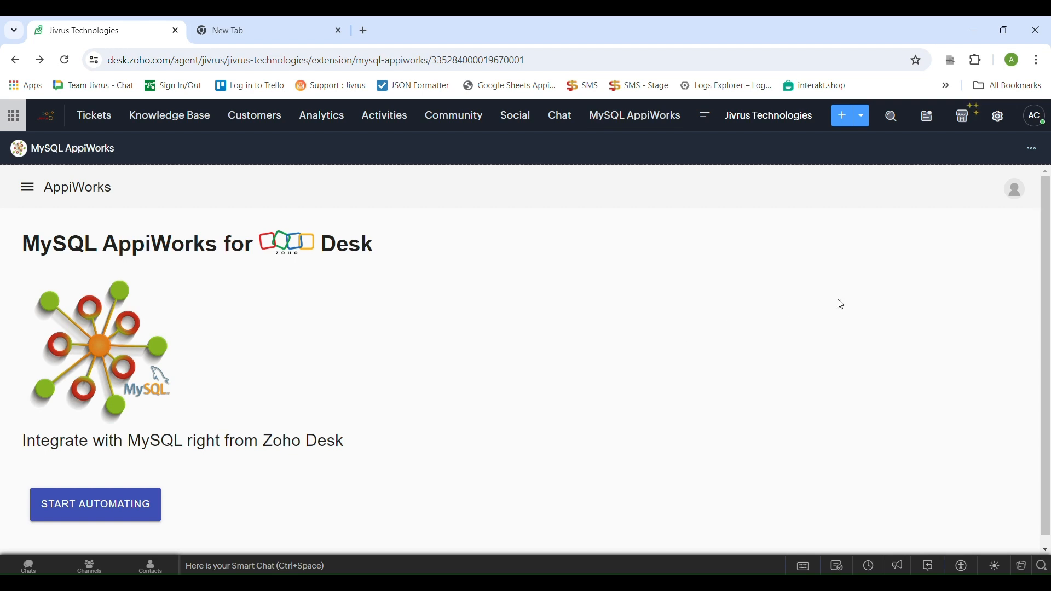
Open the API authentication page in the Zoho Desk setup and copy the organization ID
click(1011, 123)
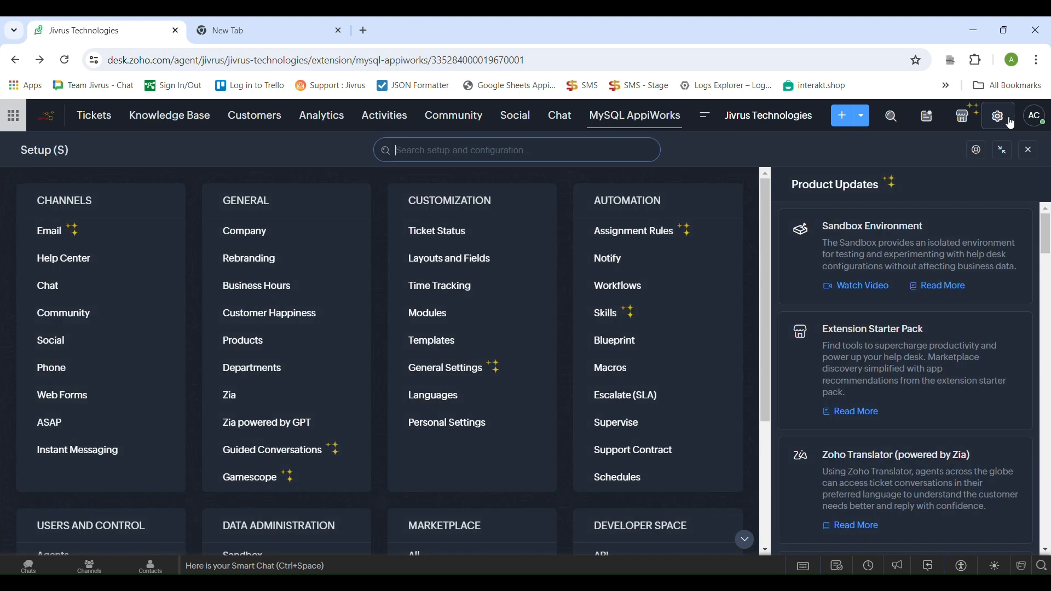
scroll(703, 317, down, 3)
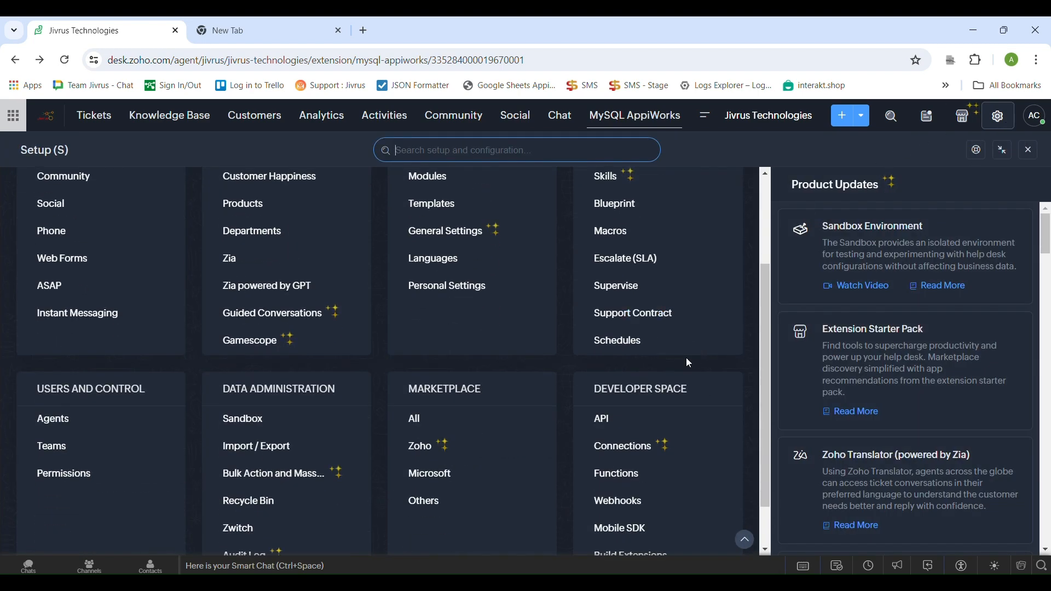
click(623, 425)
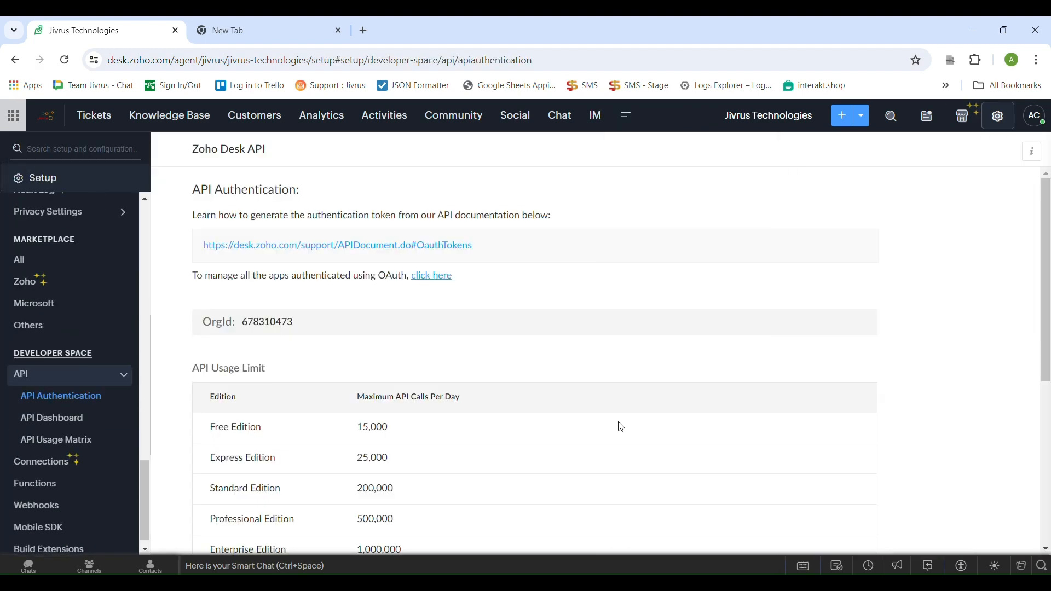
double_click(281, 326)
key(ctrl+c)
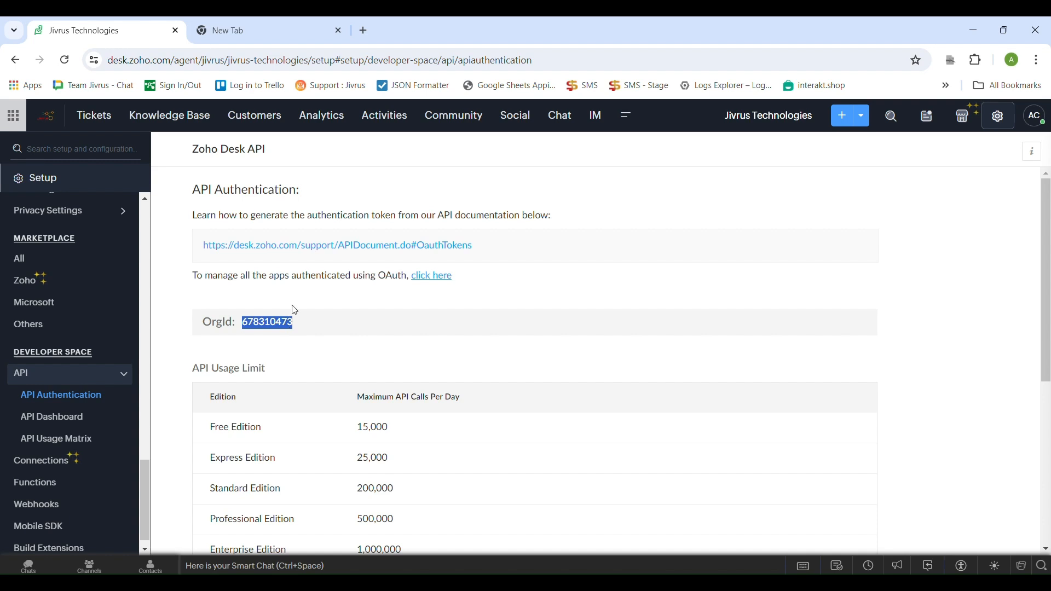
key(alt+Tab)
Return to the MySQL AppiWorks extension and start automating to set up the Zoho Desk connection
click(630, 129)
click(617, 155)
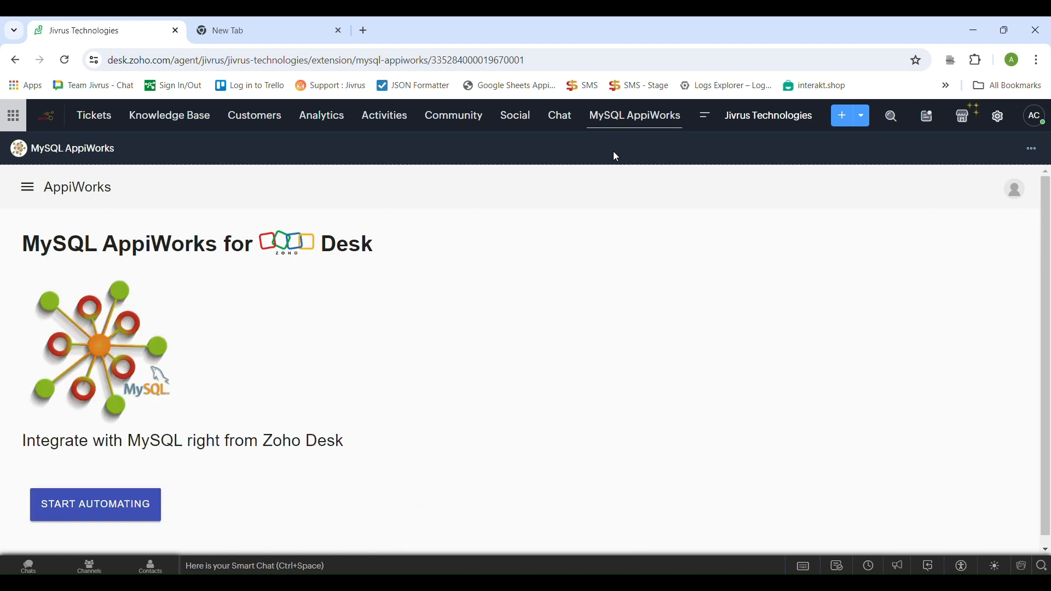
click(125, 515)
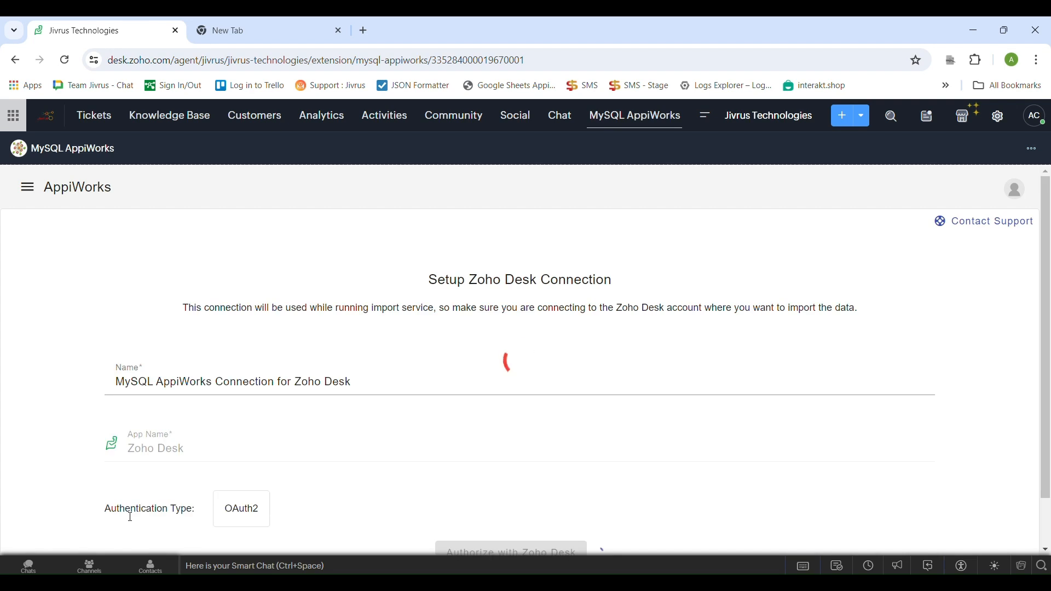
Paste the copied organization ID into the Organization Id field of the Zoho Desk connection
scroll(262, 441, down, 3)
click(255, 443)
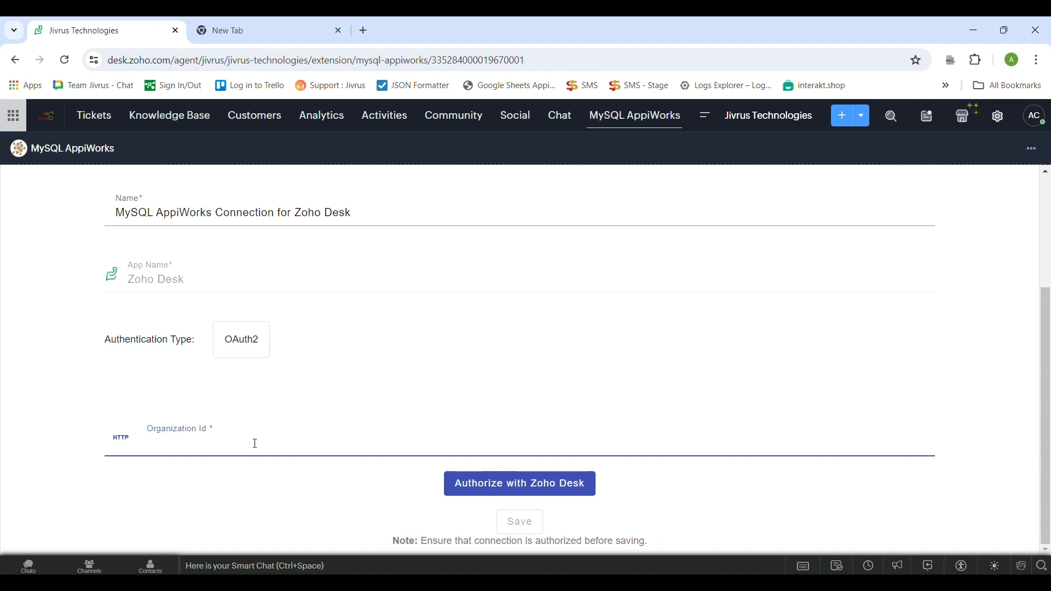
key(ctrl+v)
click(253, 487)
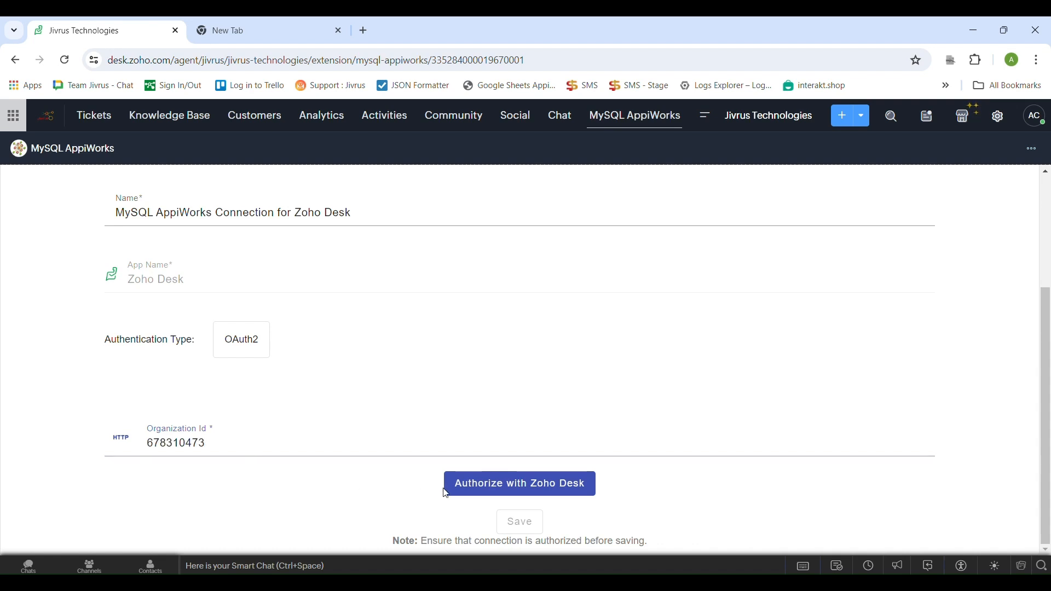
Authorize the connection with Zoho Desk for the Jivrus Technologies organization and grant AppiWorks access
click(500, 484)
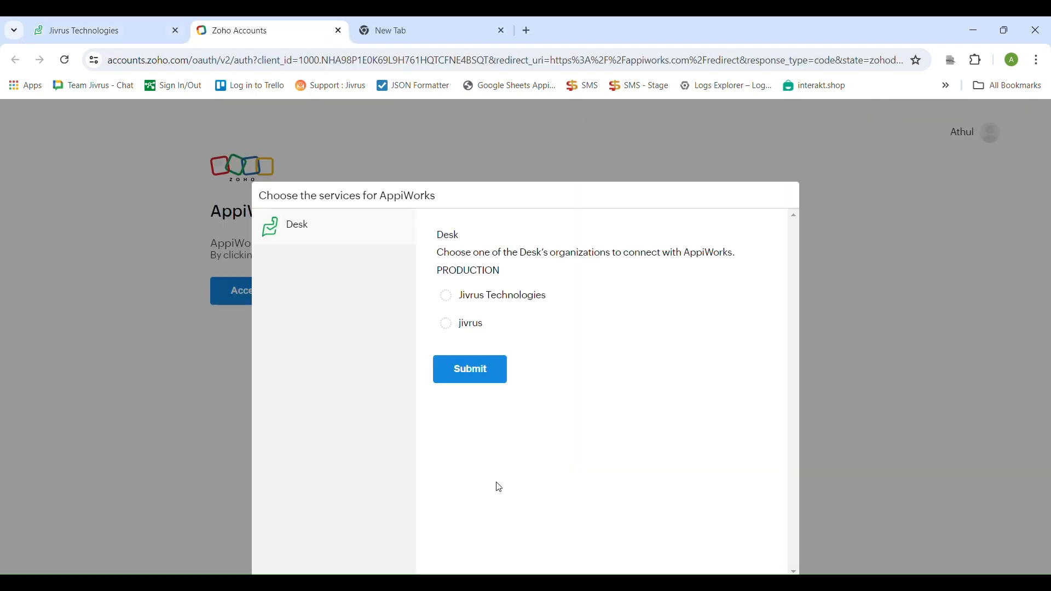
click(442, 294)
click(445, 368)
click(257, 458)
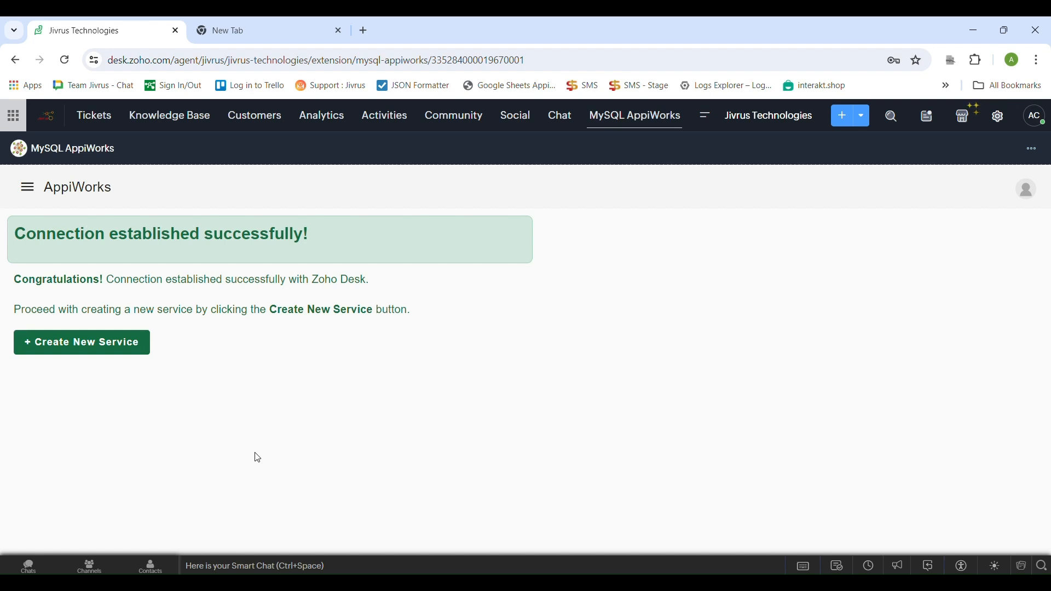
Create a new export service named "Export tickets from Zoho desk to MySQL" and continue to the Zoho Desk configuration
click(129, 353)
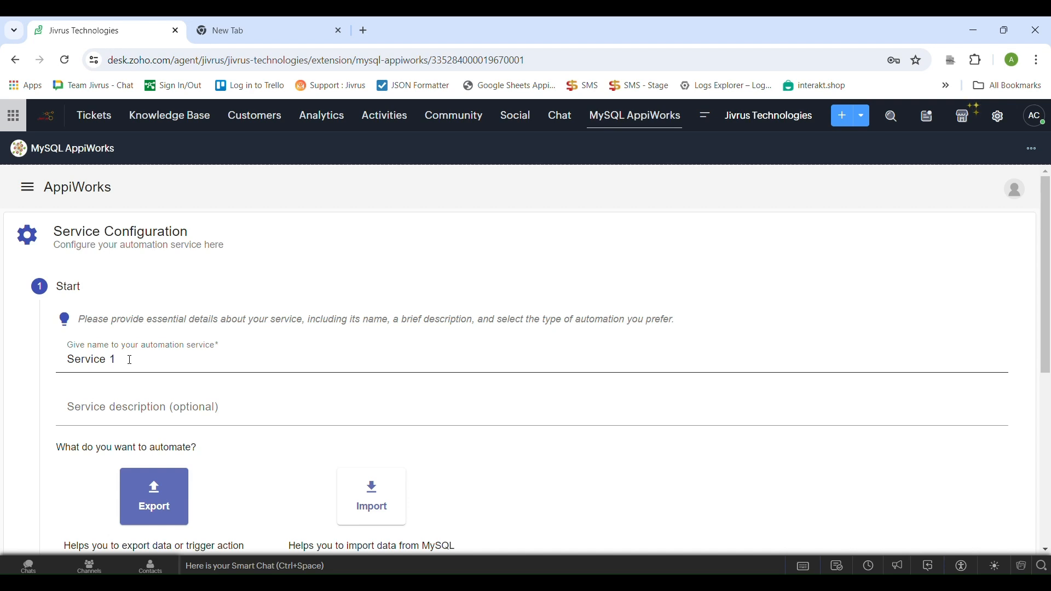
scroll(132, 362, down, 1)
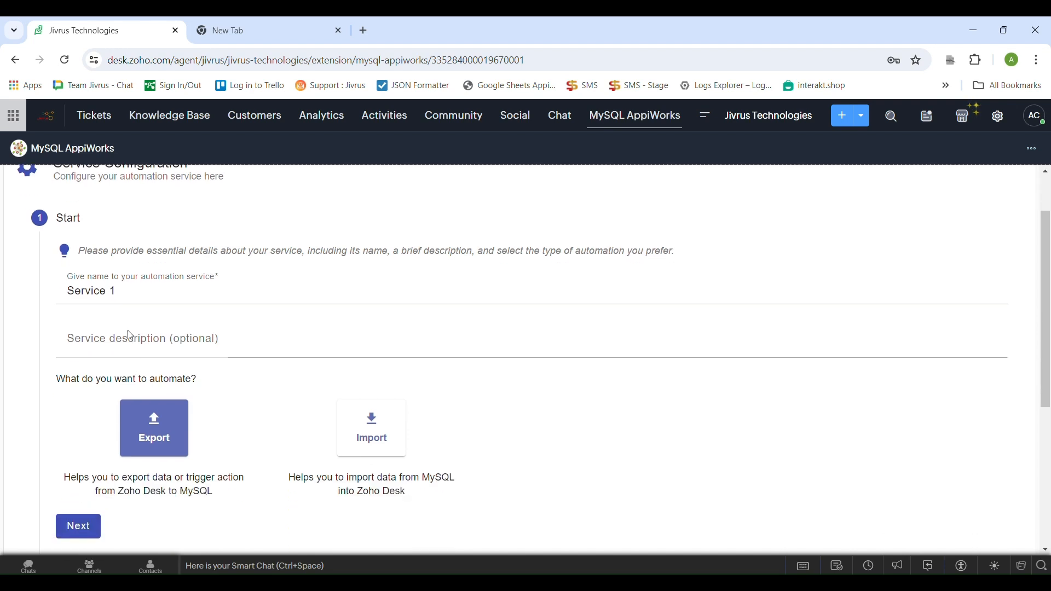
triple_click(72, 287)
text(Export tickets from Zoho desk to )
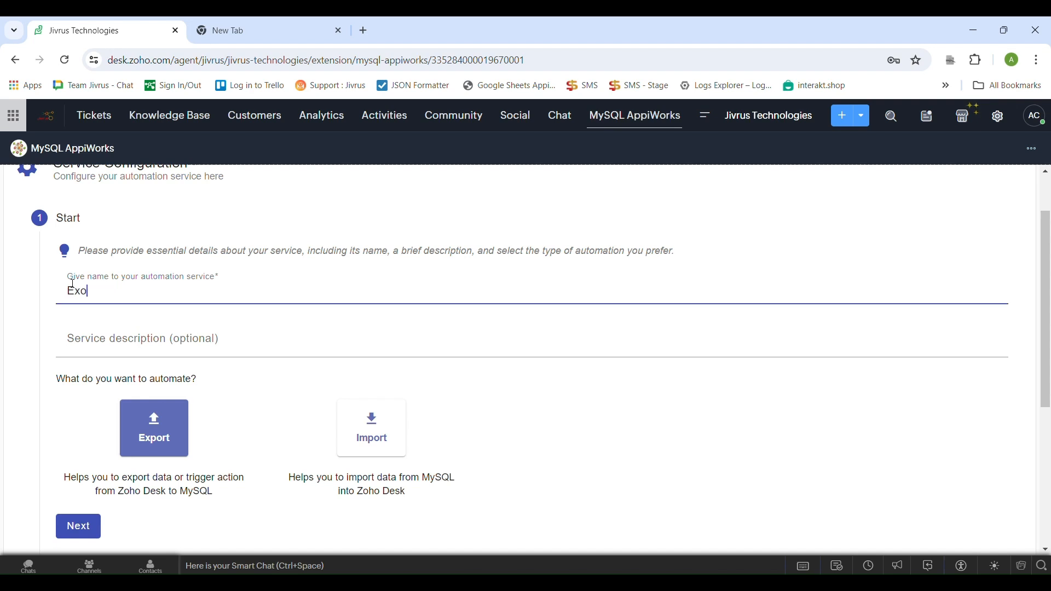
text(MySQL)
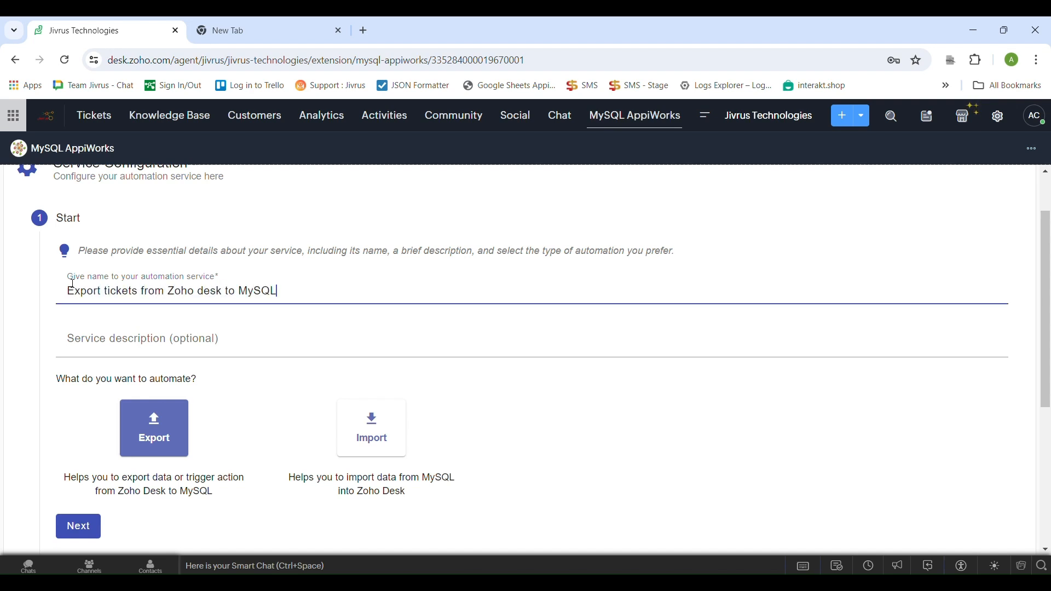
click(216, 391)
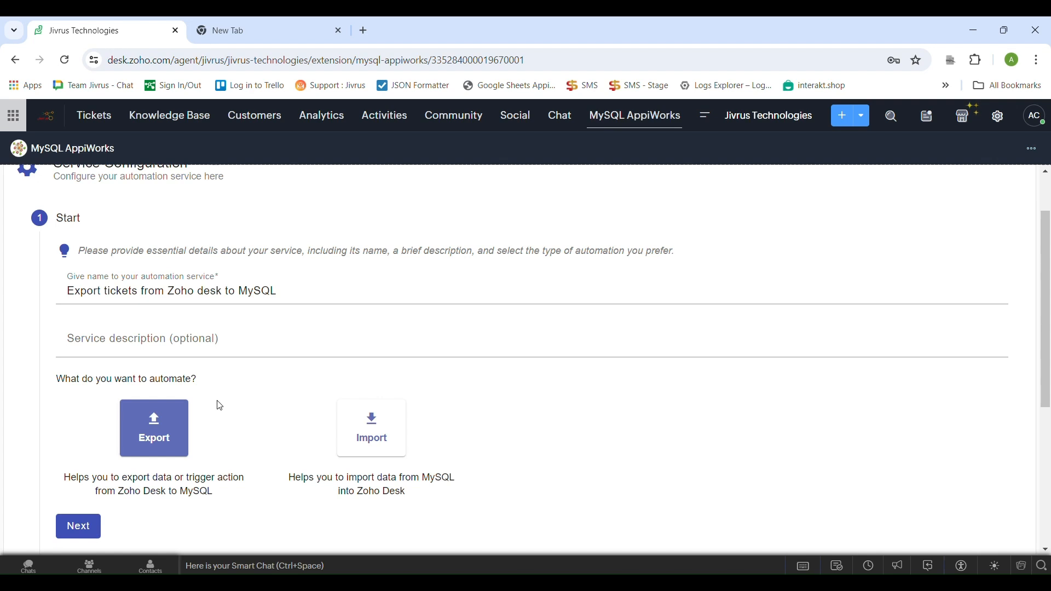
scroll(217, 404, down, 1)
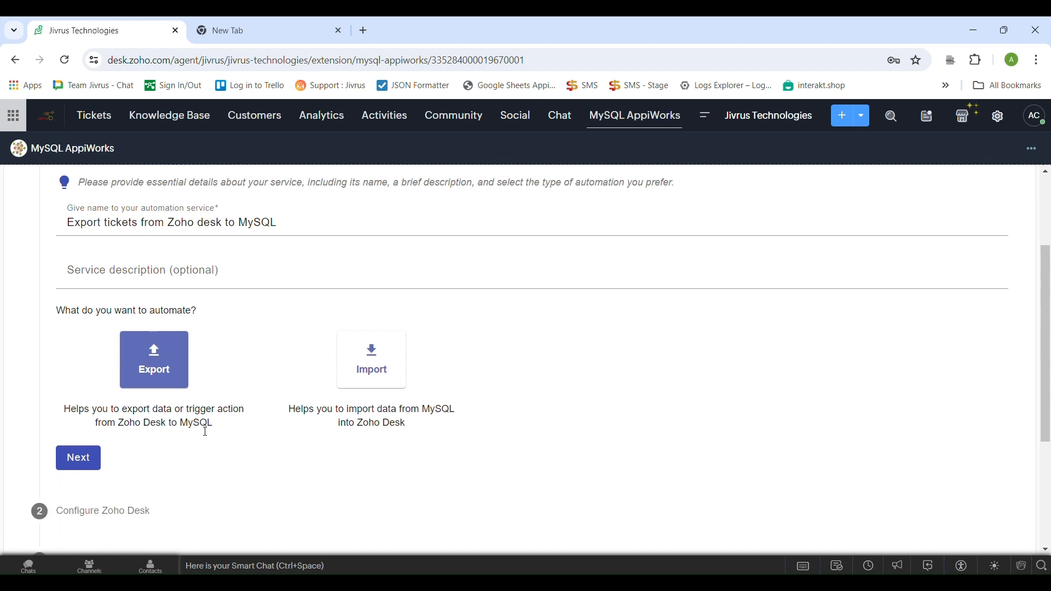
click(82, 452)
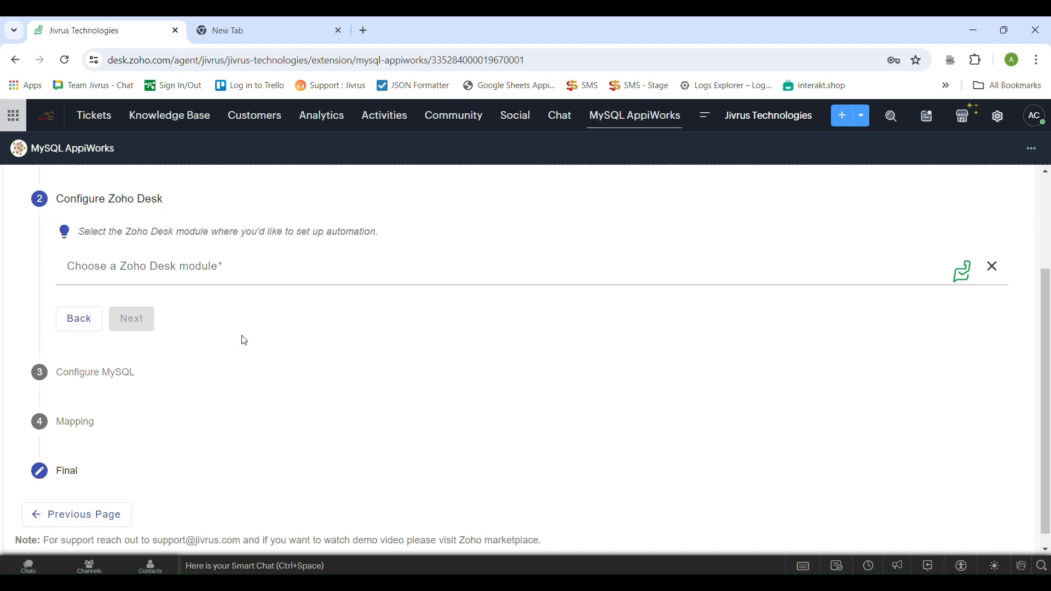
Choose Tickets as the service's Zoho Desk module without a filter and continue to the MySQL configuration
click(201, 273)
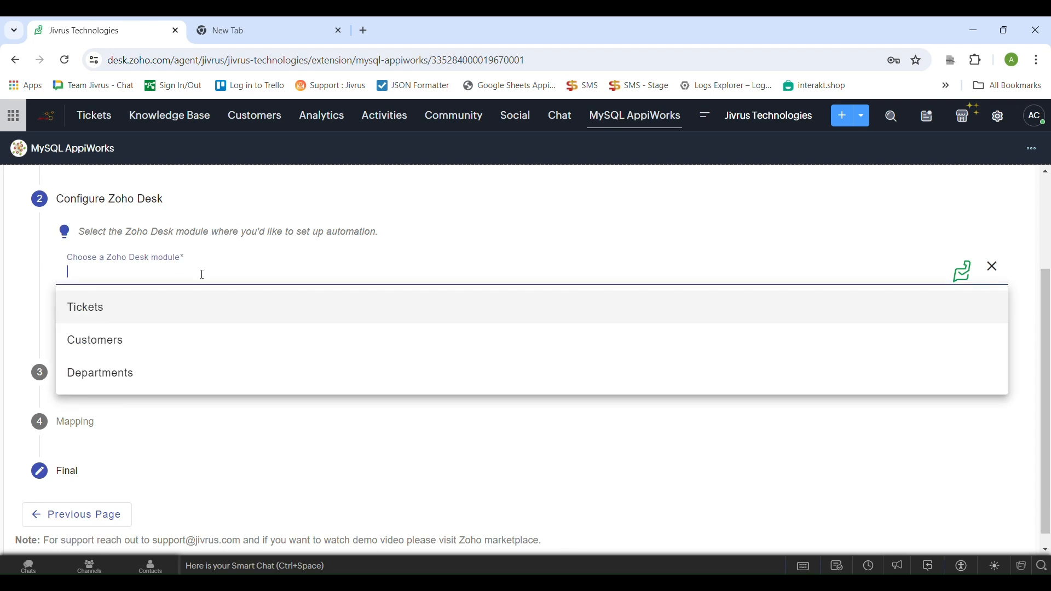
click(188, 318)
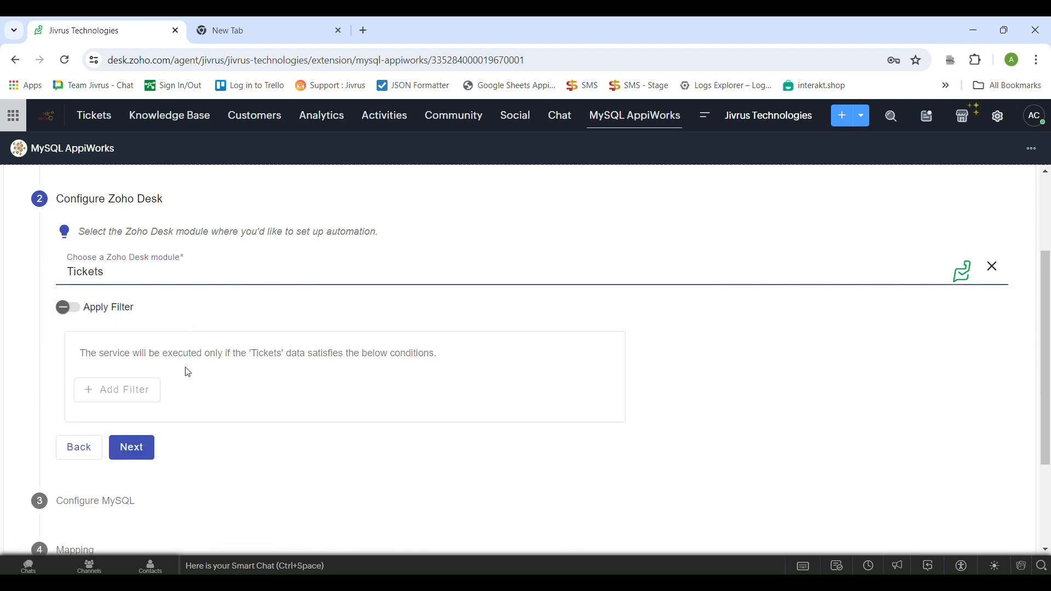
click(150, 444)
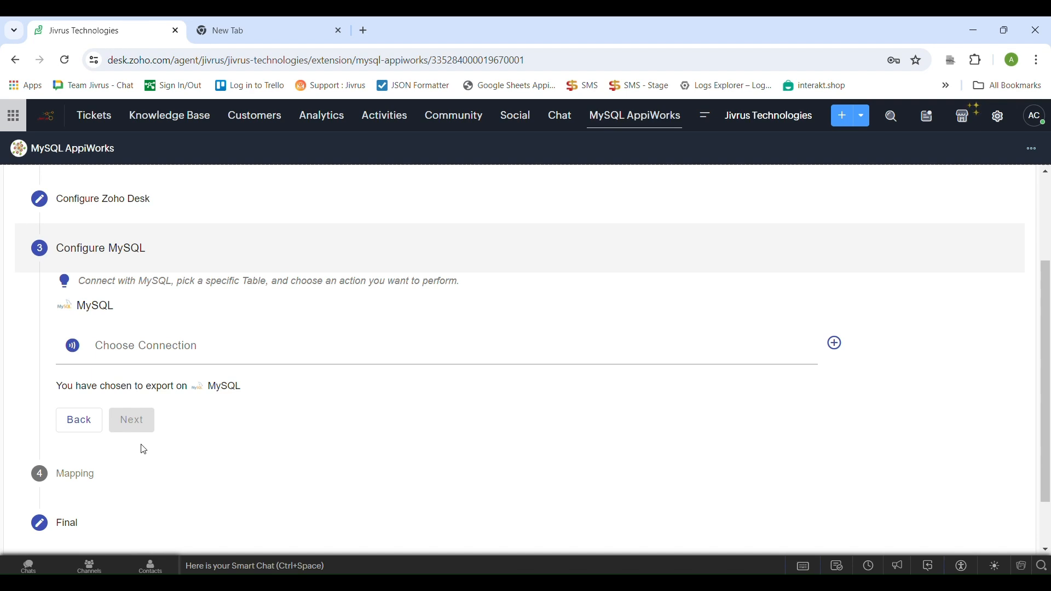
Examine the host, database, user, password and port fields of a new MySQL connection and leave the form without saving
click(179, 356)
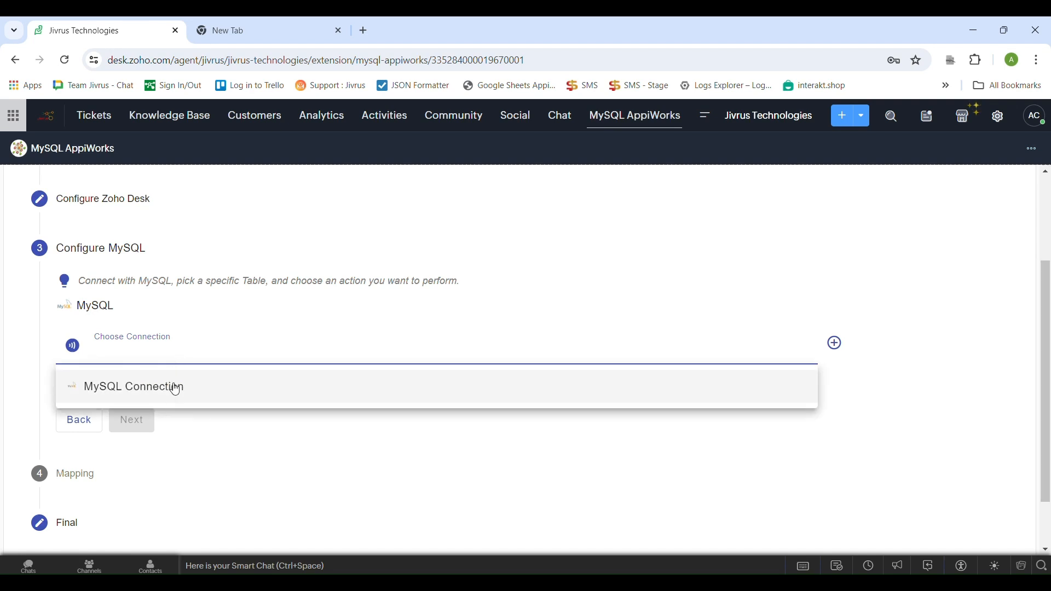
click(835, 343)
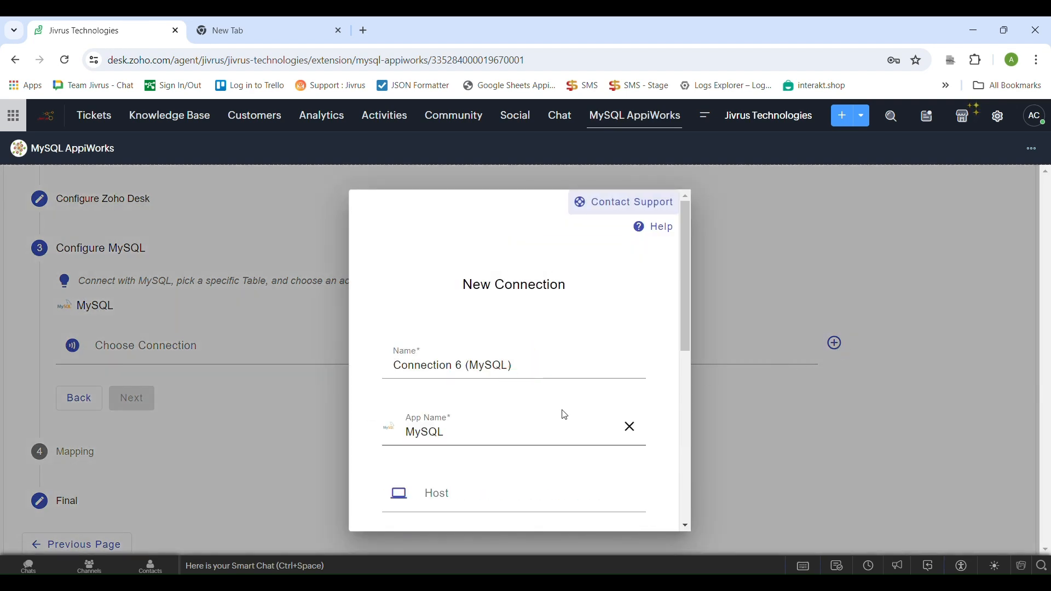
scroll(565, 416, down, 4)
click(507, 298)
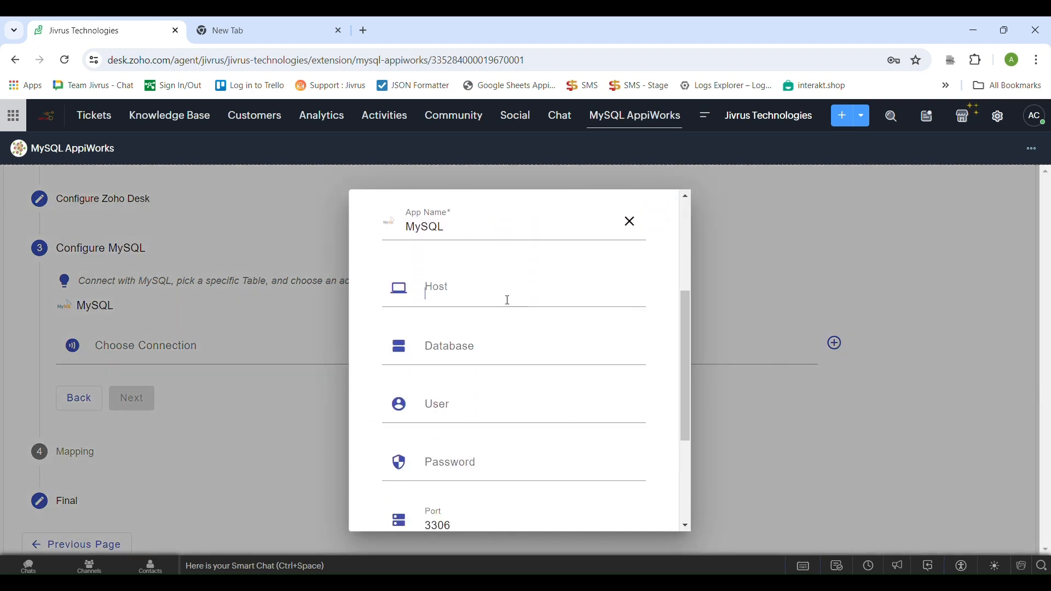
click(471, 338)
click(467, 404)
click(480, 464)
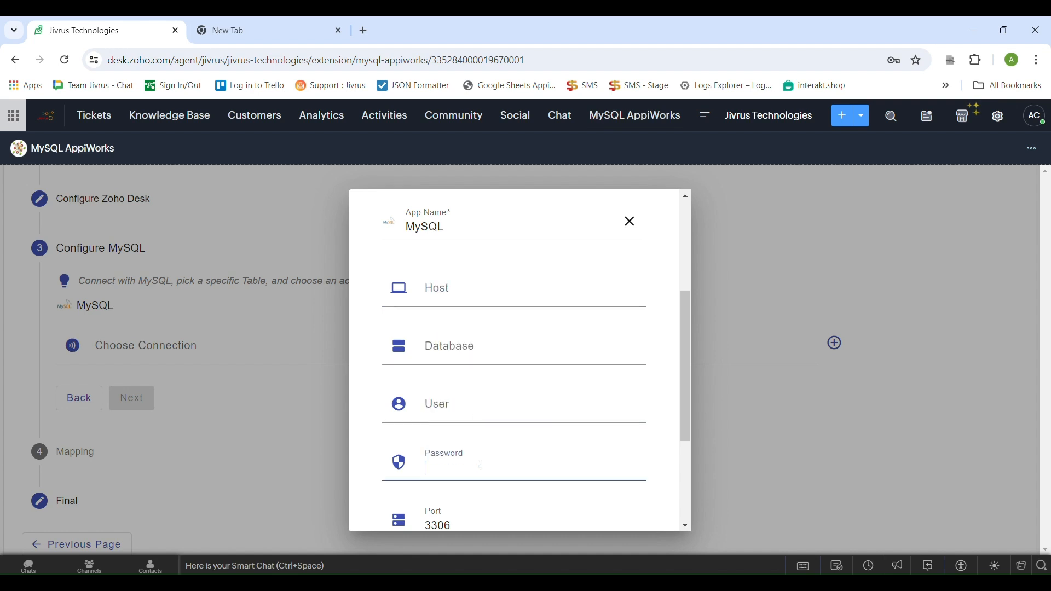
scroll(481, 464, down, 4)
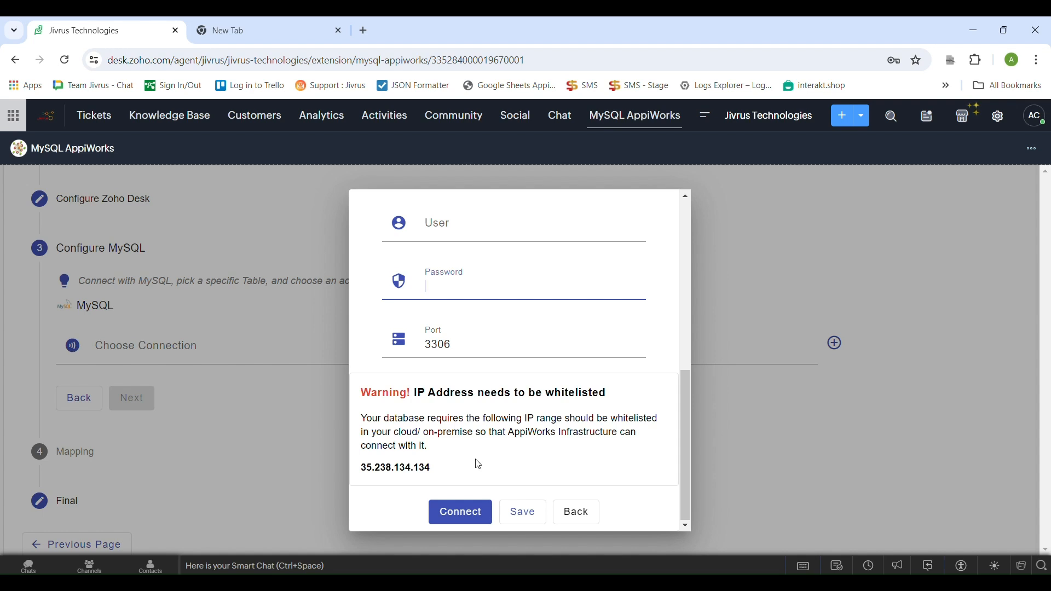
click(561, 519)
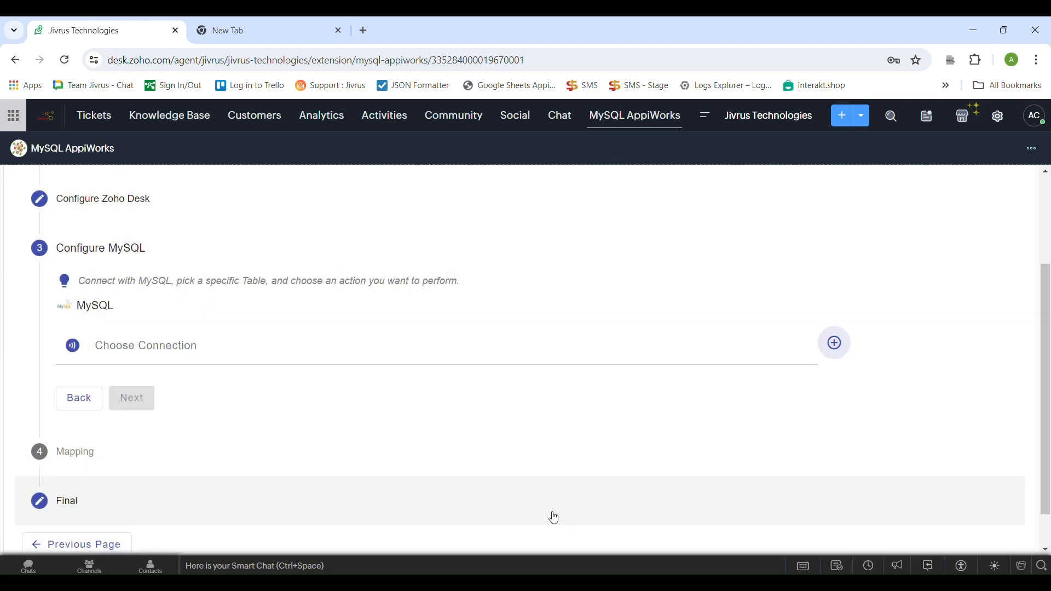
Choose MySQL Connection as the service's connection and look through its existing tables
click(271, 357)
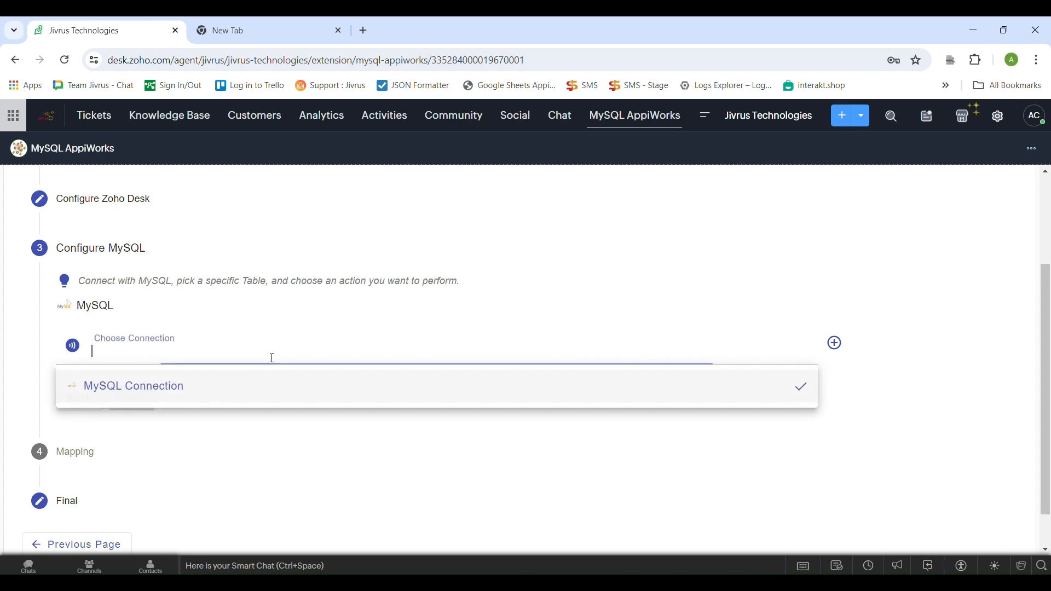
click(269, 388)
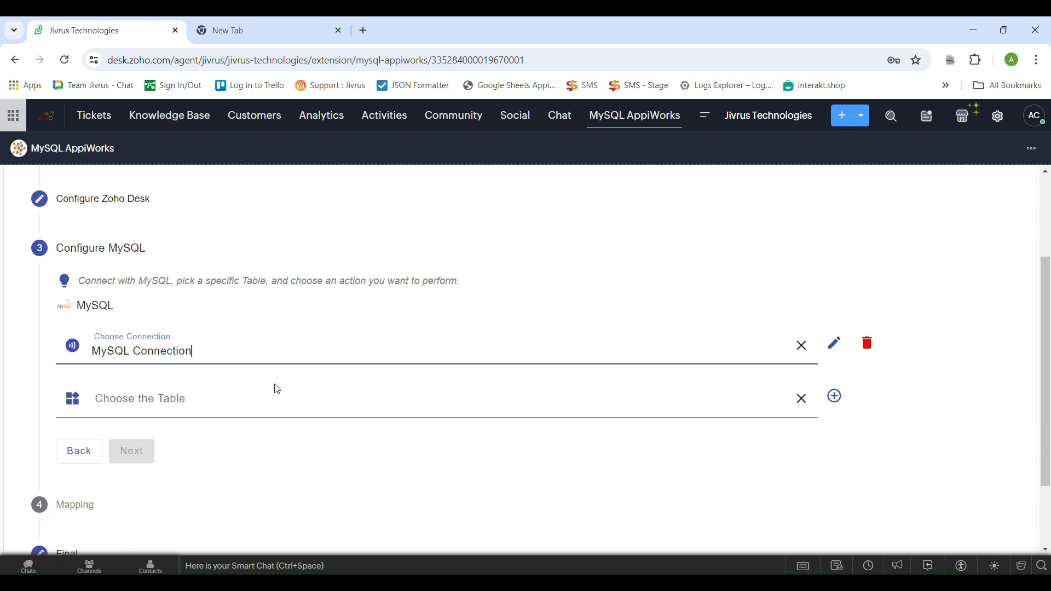
scroll(274, 394, down, 2)
click(240, 317)
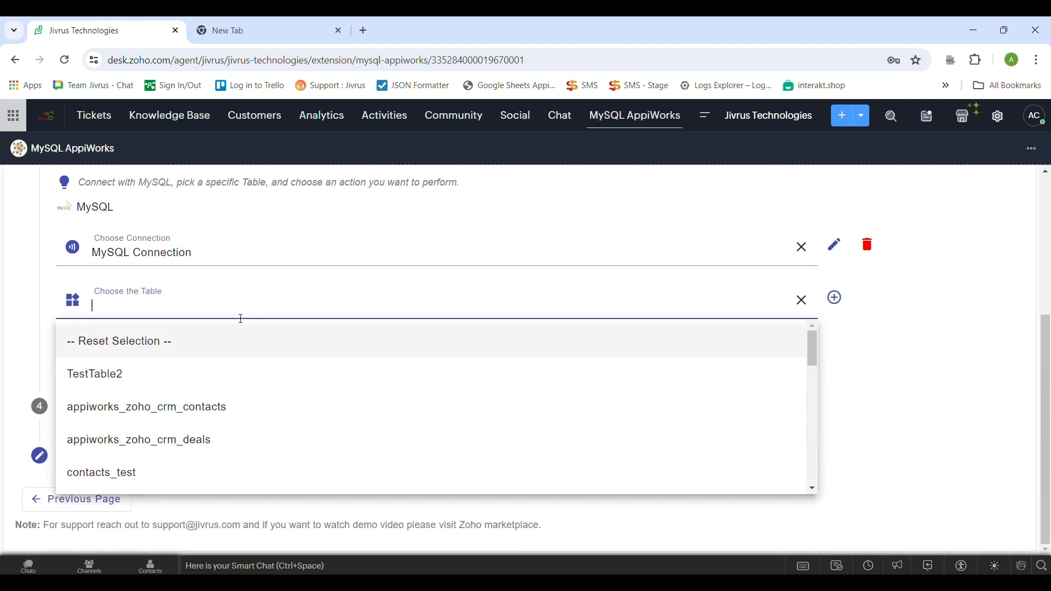
scroll(254, 350, down, 5)
scroll(257, 356, down, 6)
scroll(256, 356, up, 10)
click(848, 351)
Create a MySQL table named tickets with all Zoho Desk ticket fields and use it for the service
click(837, 300)
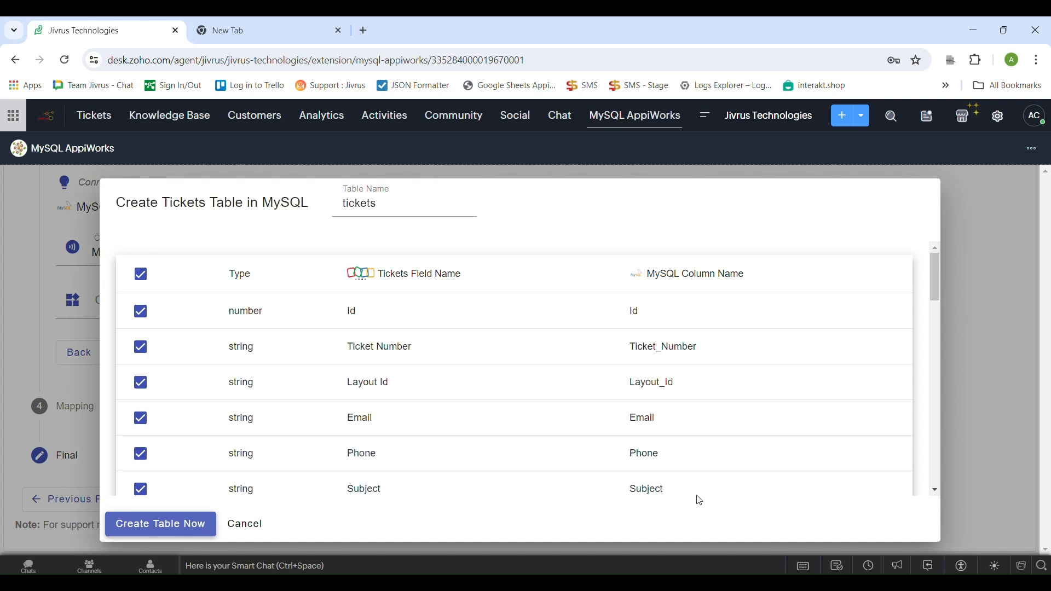
click(129, 536)
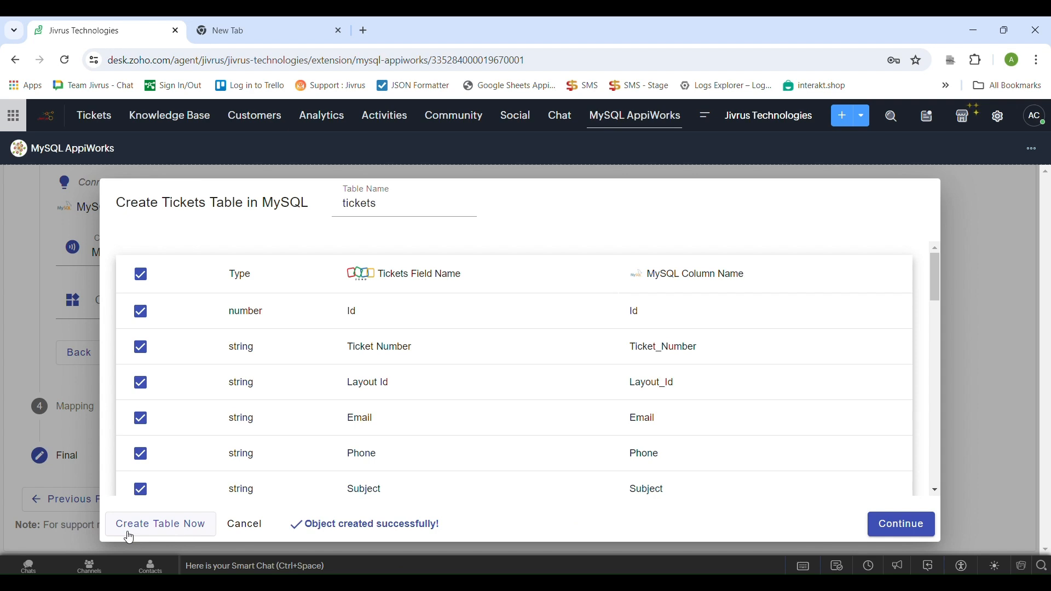
click(926, 529)
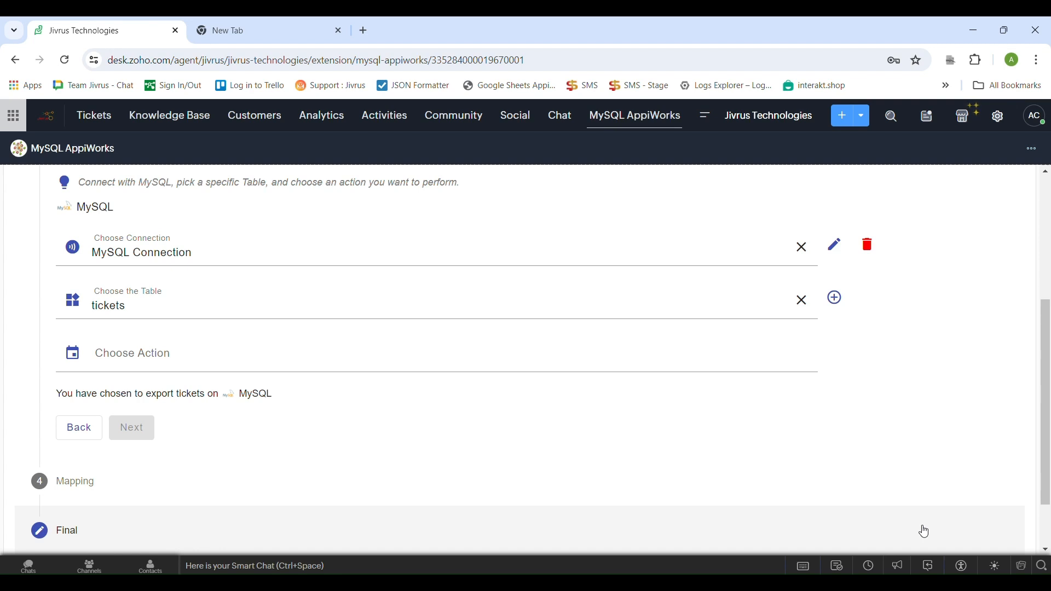
Set the action on the tickets table to Create and continue to the field mapping
click(221, 366)
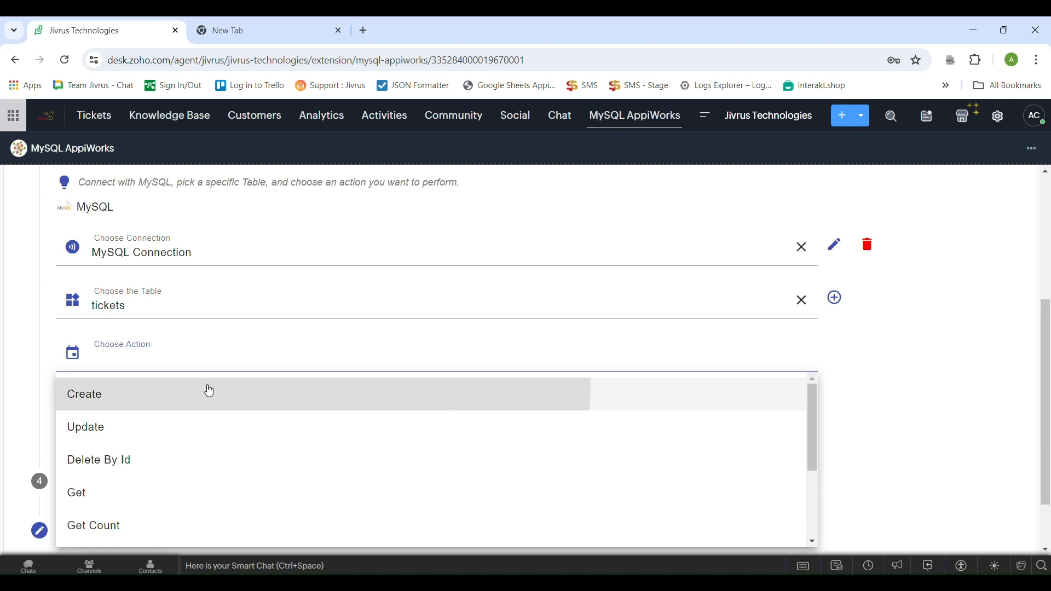
click(210, 394)
click(245, 415)
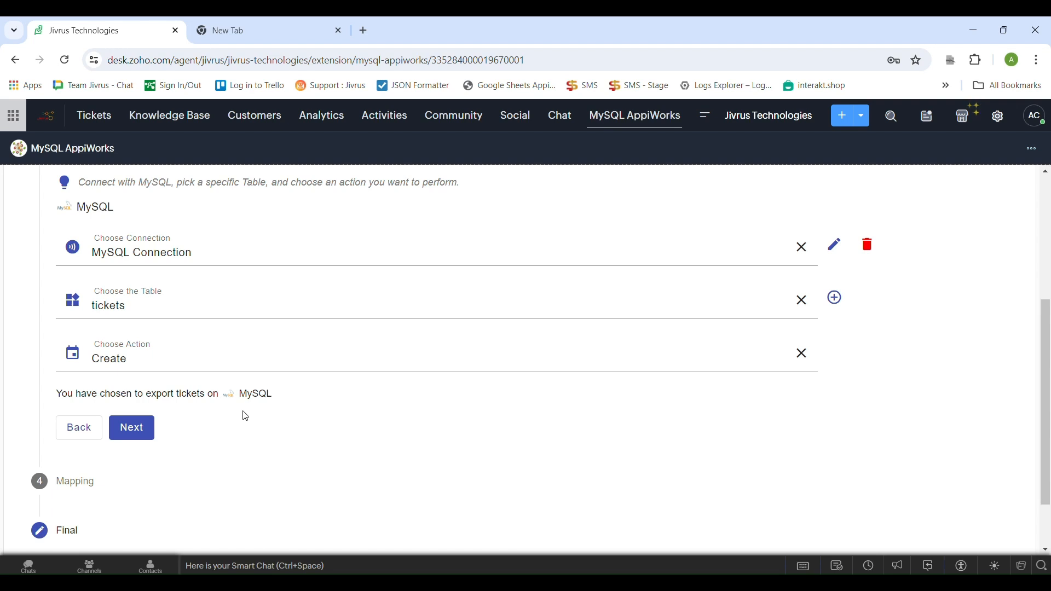
click(140, 428)
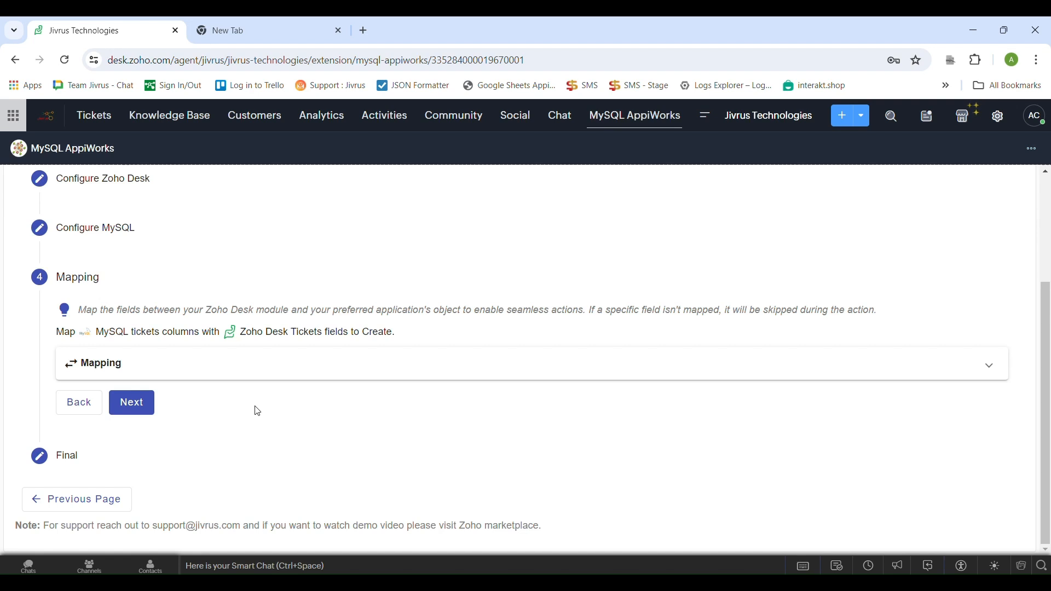
Accept the intelligent mapping of MySQL tickets columns to Zoho Desk Tickets fields and review the mapped pairs
click(258, 366)
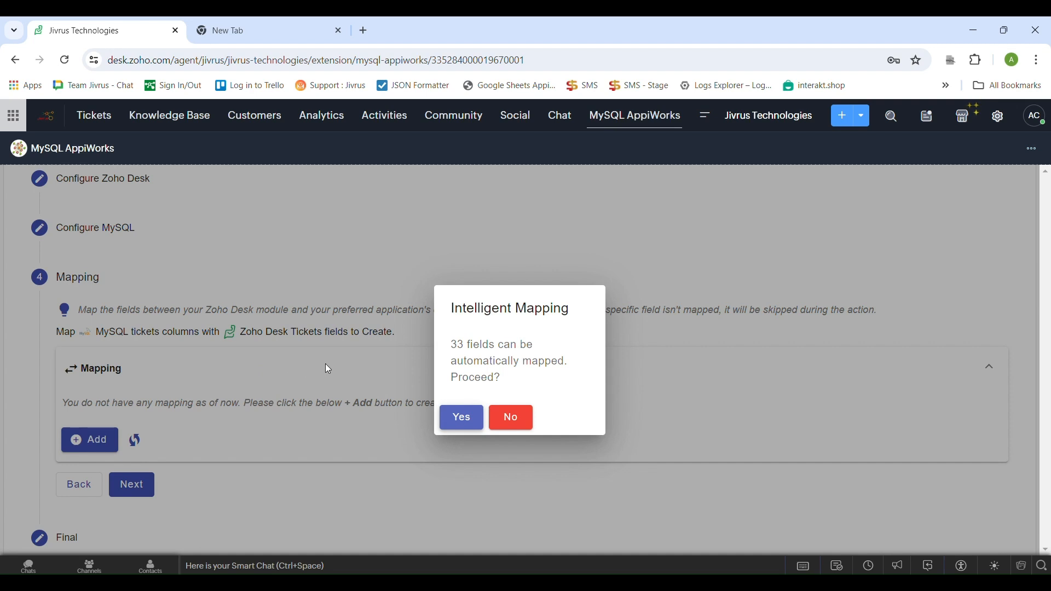
click(460, 418)
scroll(459, 432, down, 10)
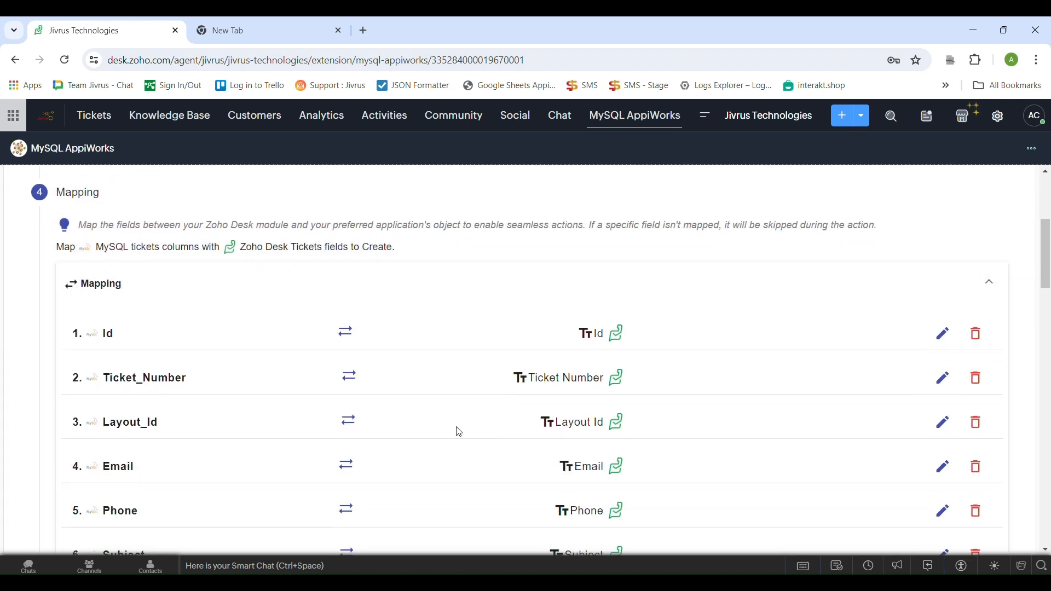
scroll(459, 433, down, 8)
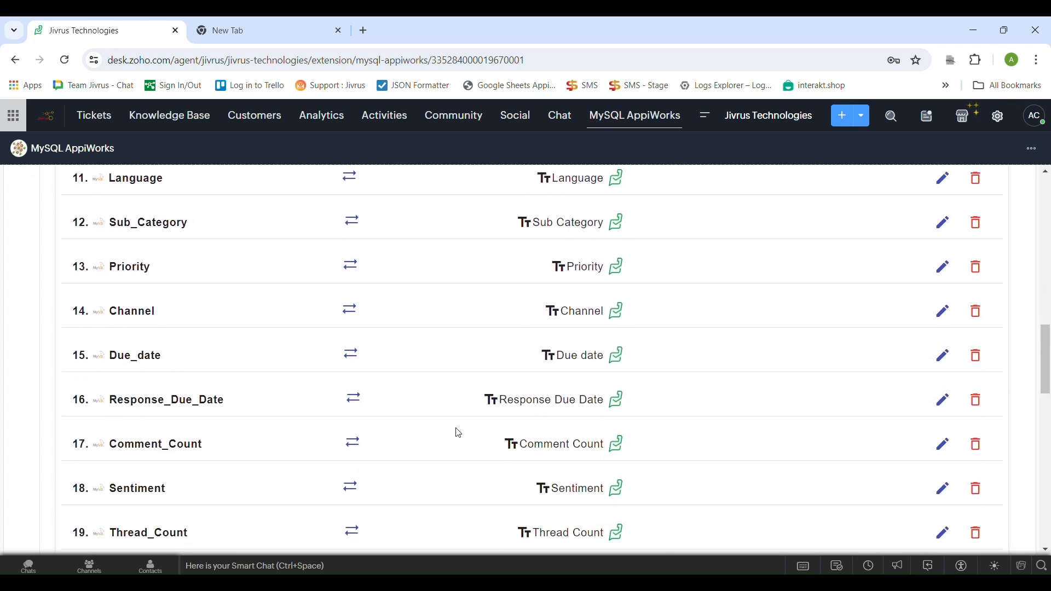
scroll(459, 435, down, 9)
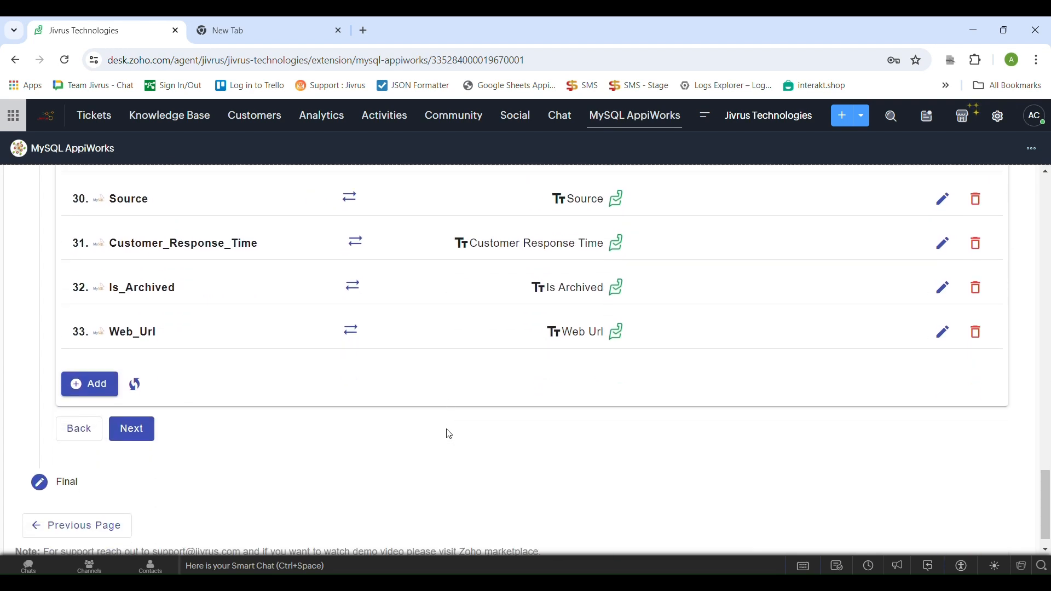
scroll(448, 433, down, 1)
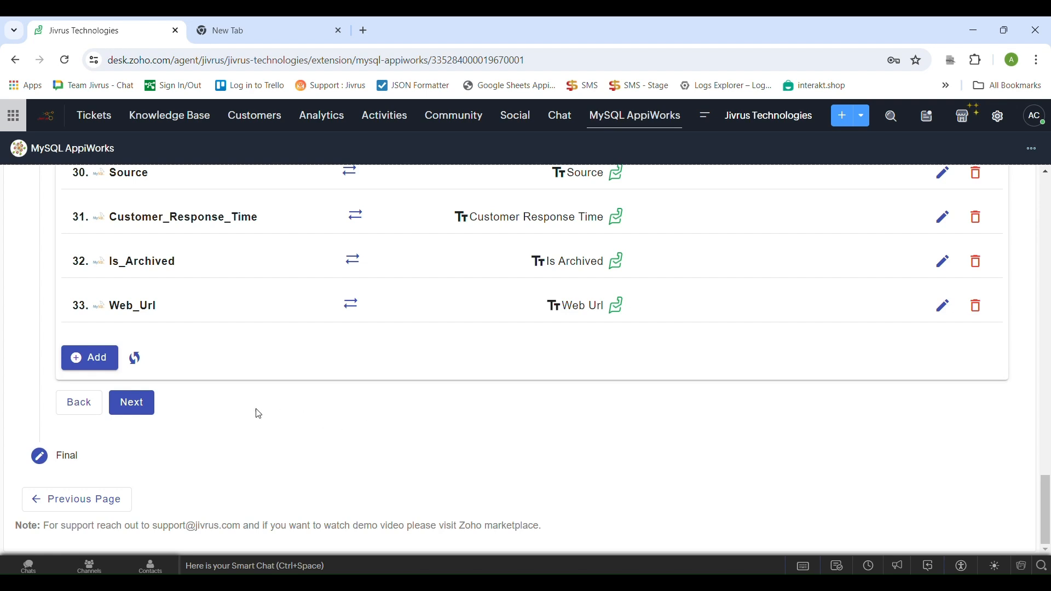
Examine the MySQL and Zoho Desk fields available for an additional mapping and cancel the new mapping entry
click(102, 364)
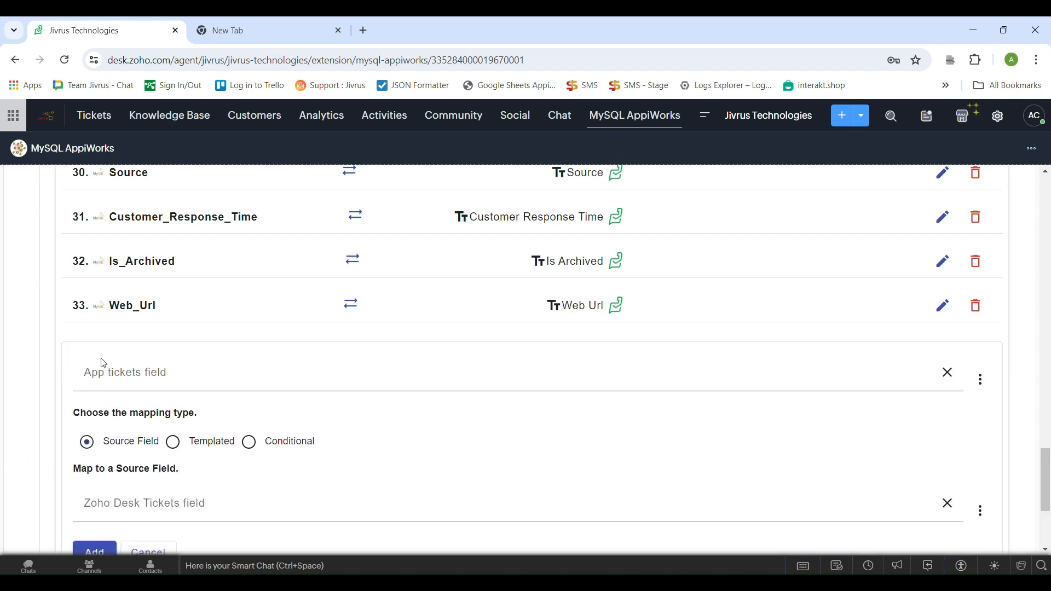
scroll(178, 339, down, 1)
click(182, 322)
scroll(239, 383, down, 5)
scroll(239, 387, down, 10)
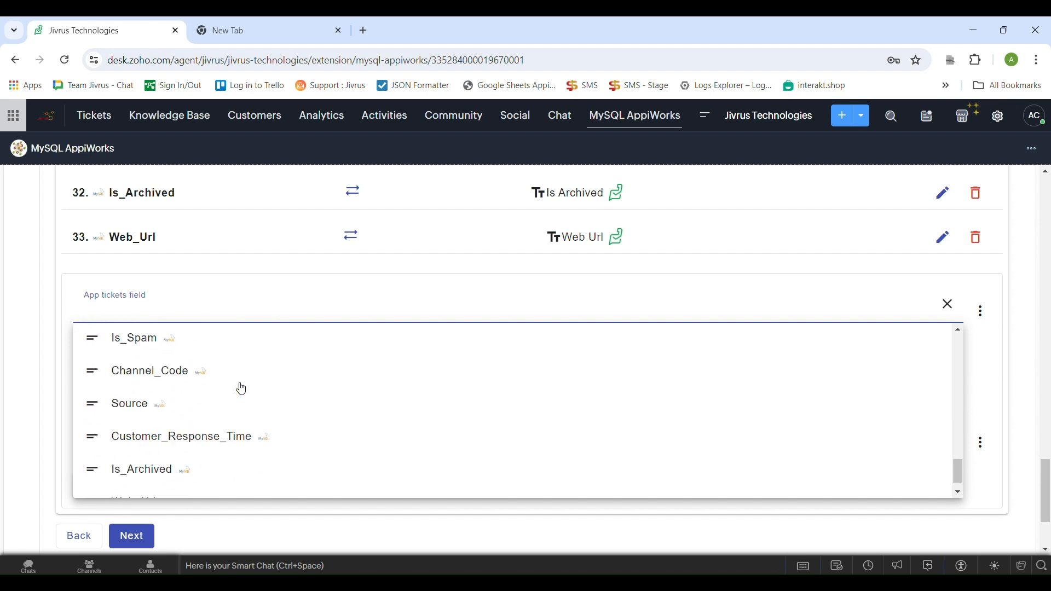
click(978, 381)
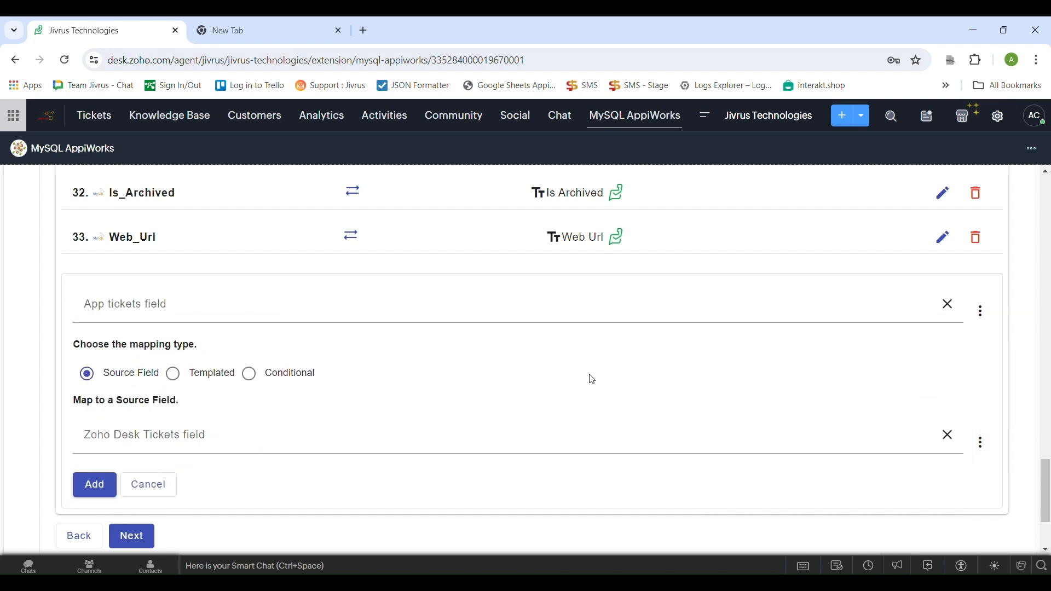
click(247, 428)
scroll(247, 428, down, 10)
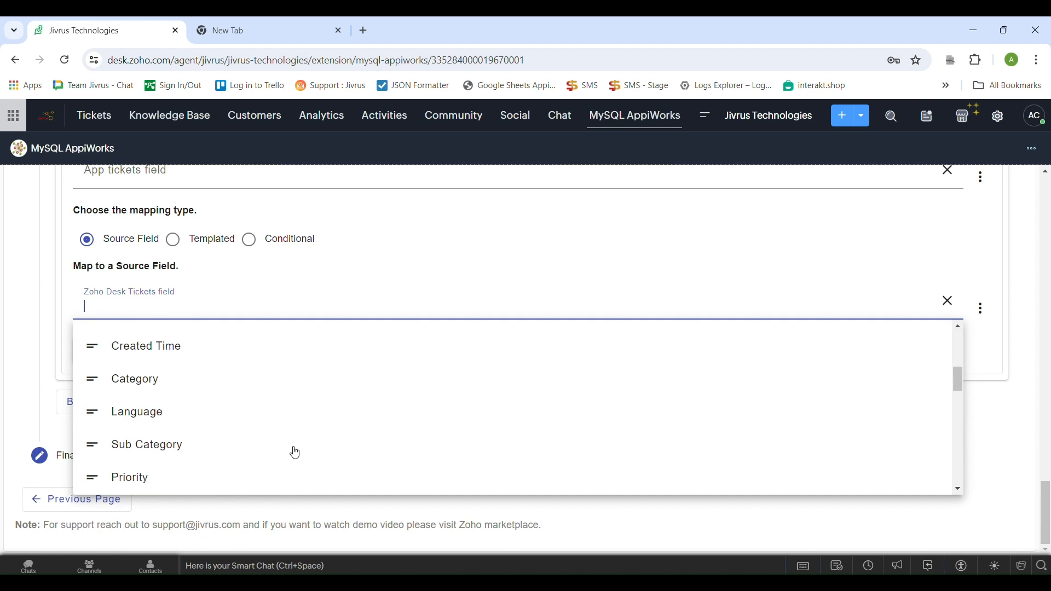
scroll(296, 454, down, 5)
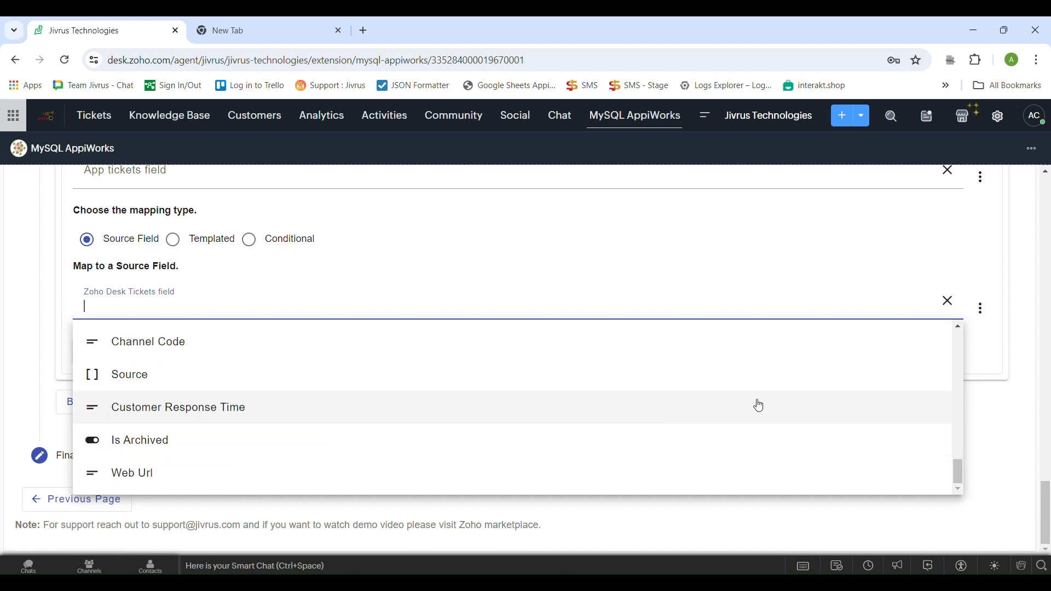
click(980, 364)
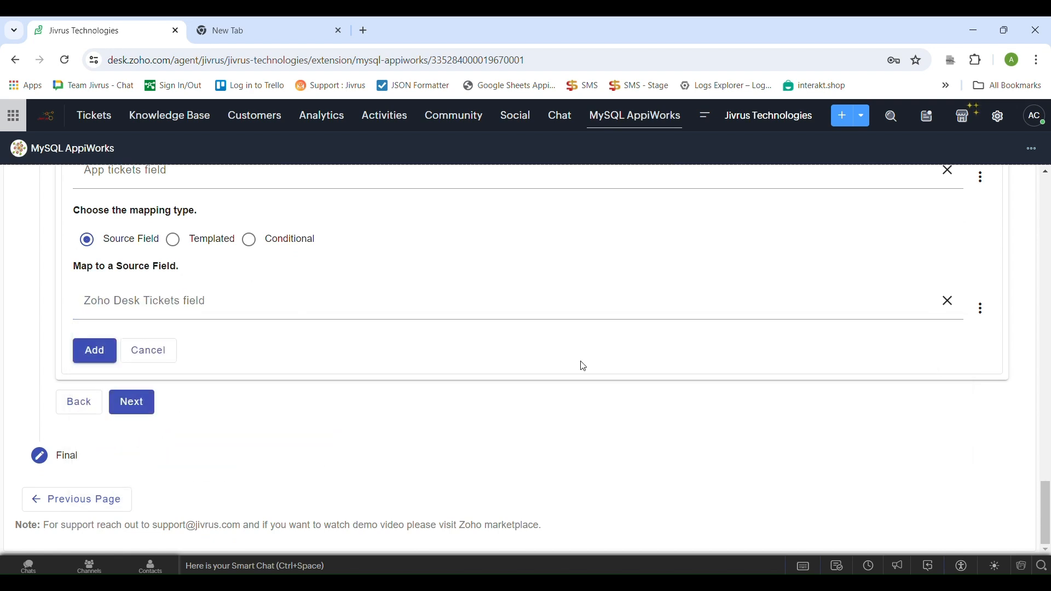
click(141, 351)
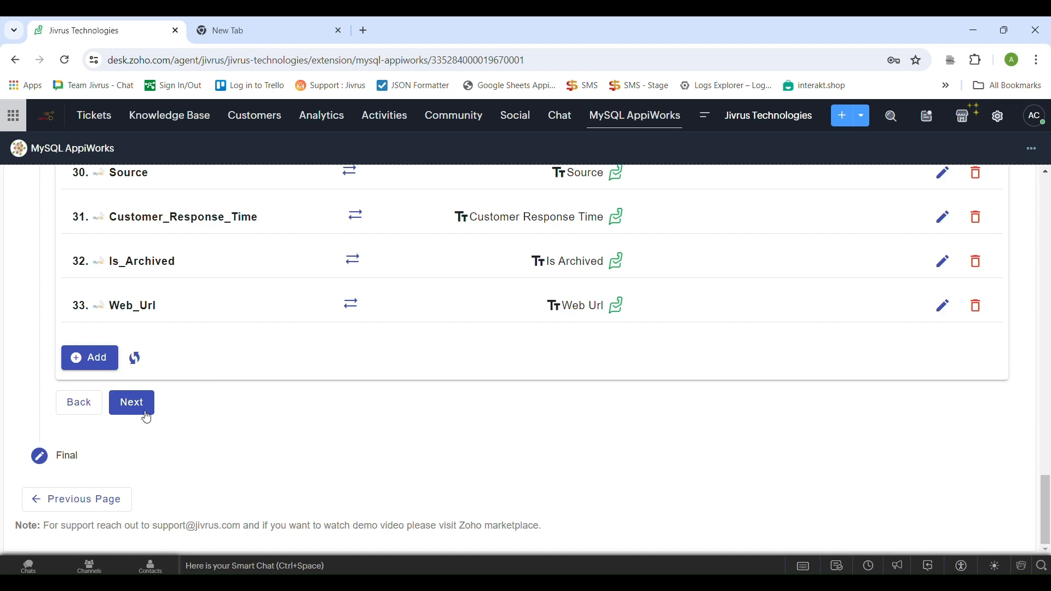
Continue to the final settings and run the service automatically on Ticket Created for the Jivrus Technologies department
click(140, 410)
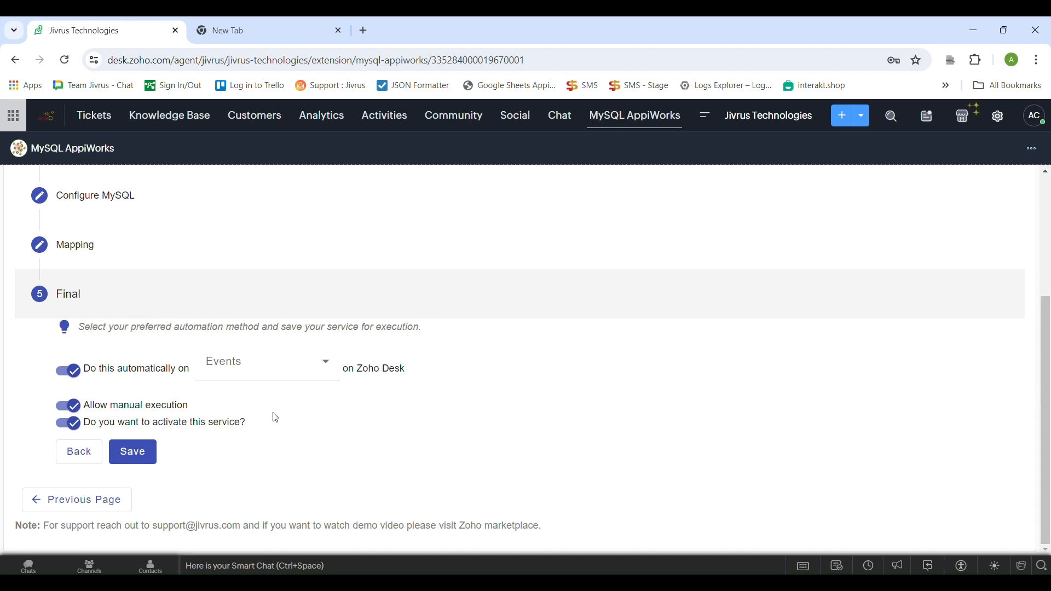
click(270, 375)
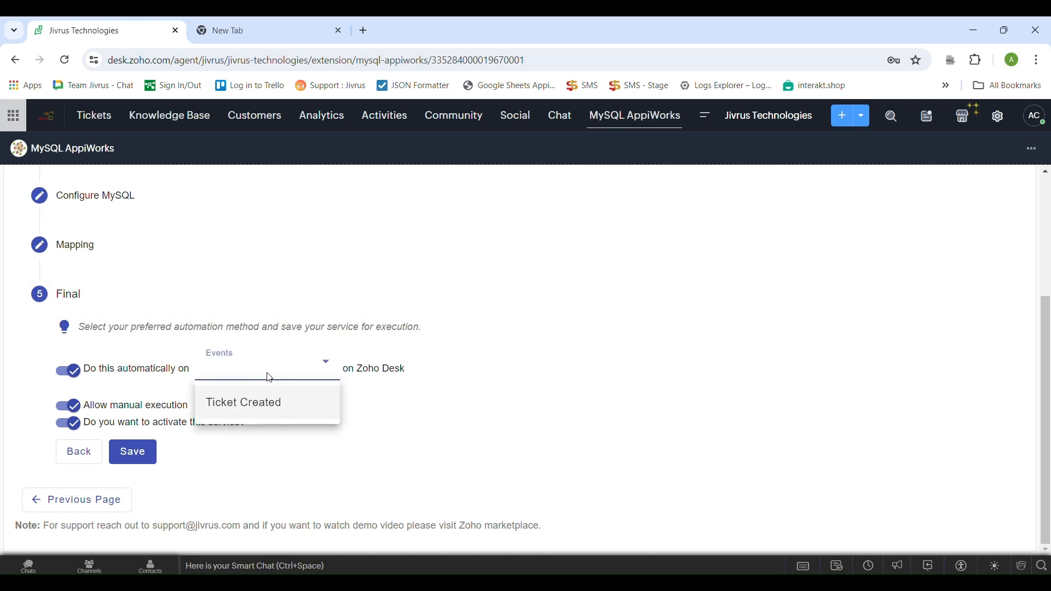
click(271, 401)
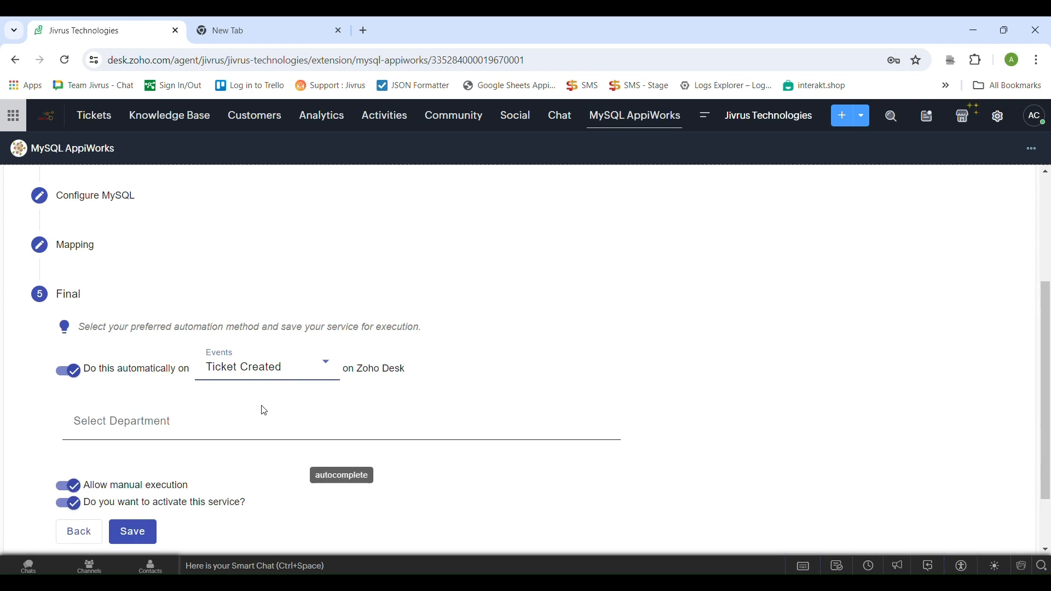
scroll(265, 410, down, 2)
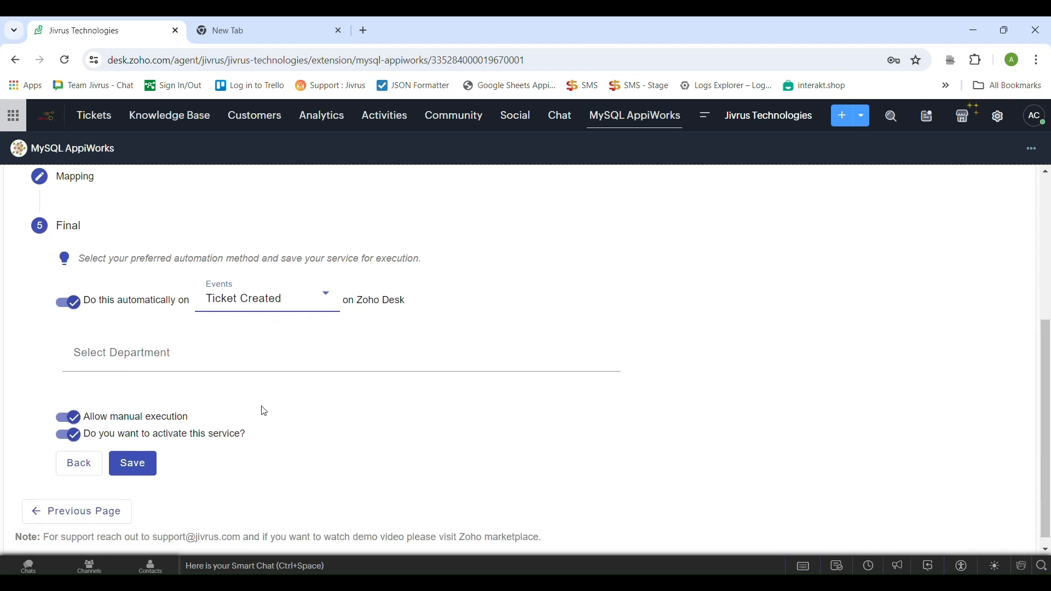
click(224, 352)
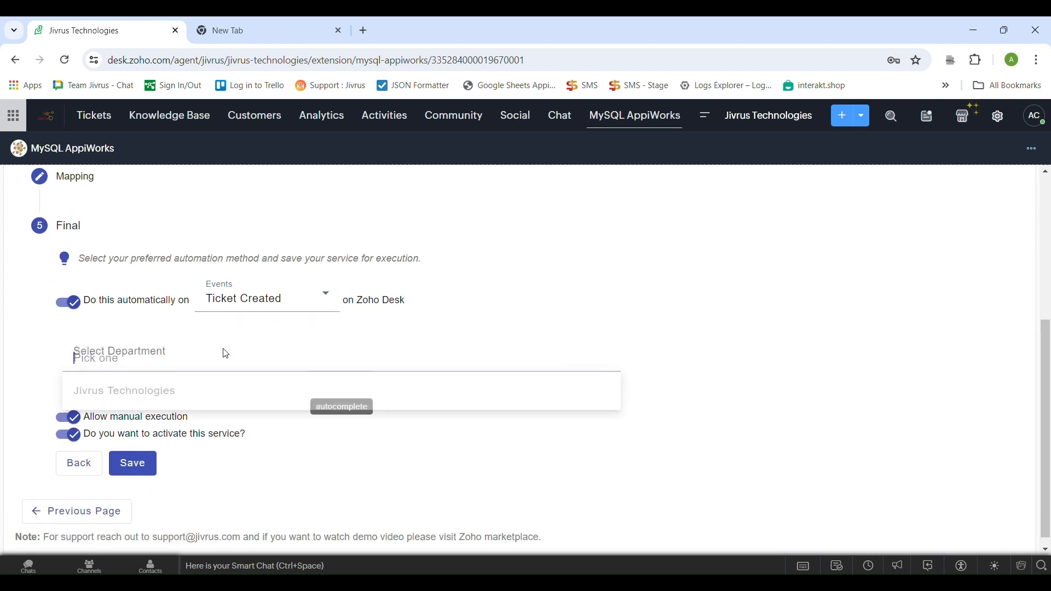
click(189, 393)
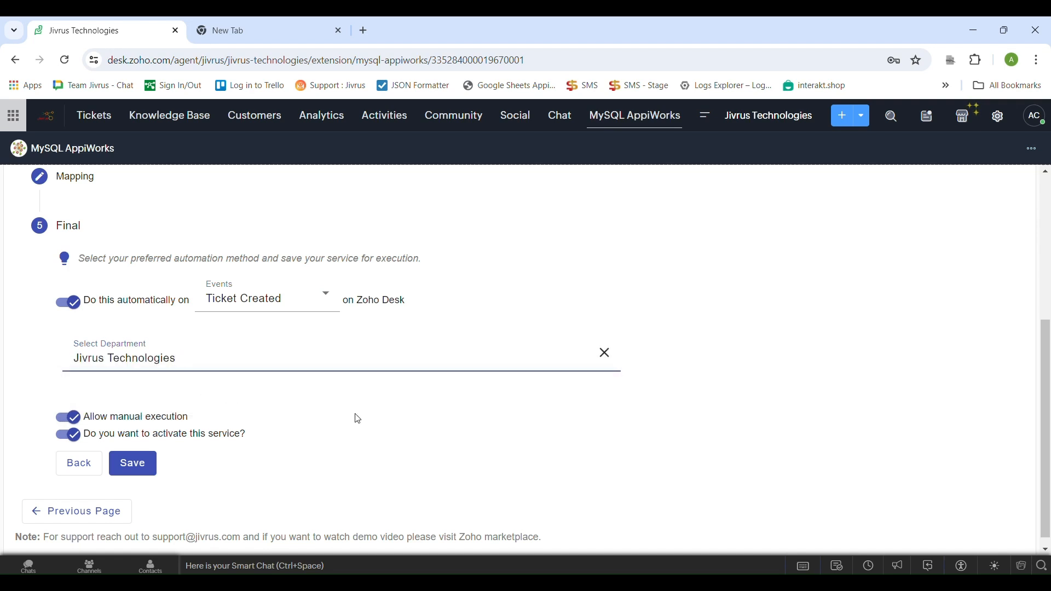
click(376, 423)
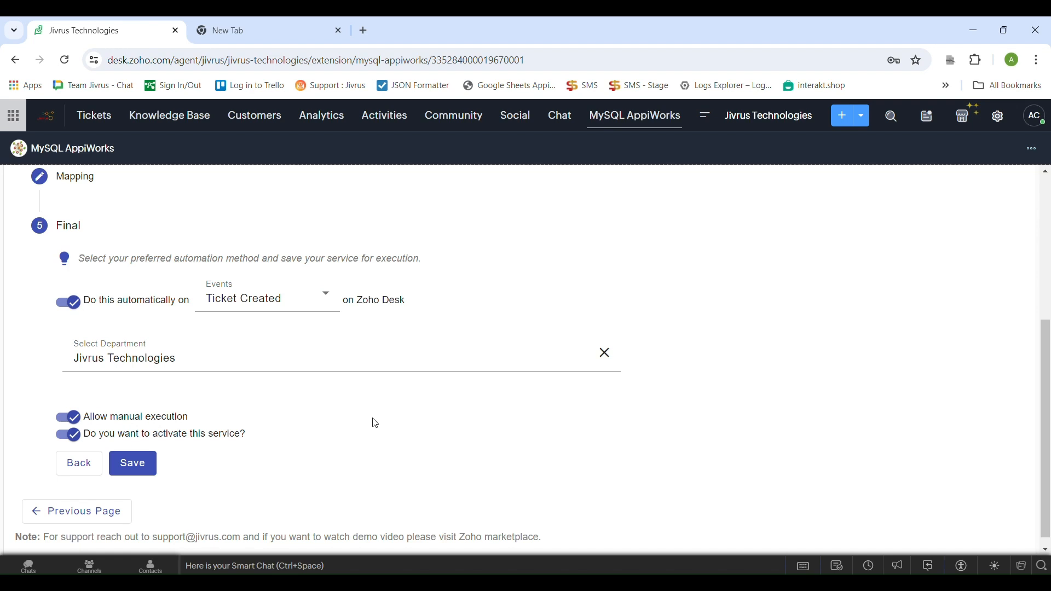
scroll(375, 423, down, 1)
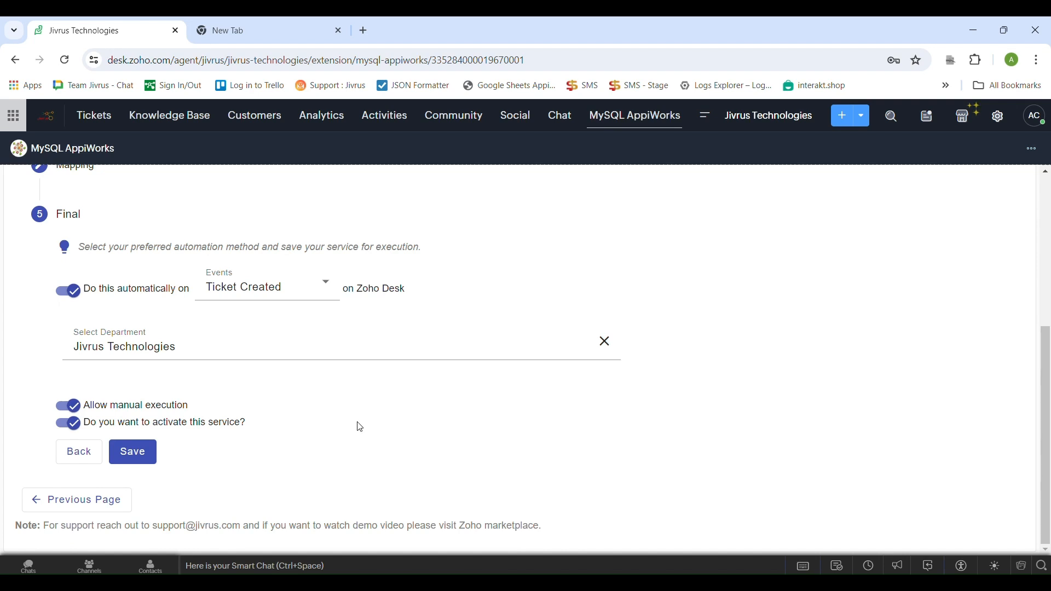
Save the ticket export service and start a new ticket in the Tickets module
click(137, 453)
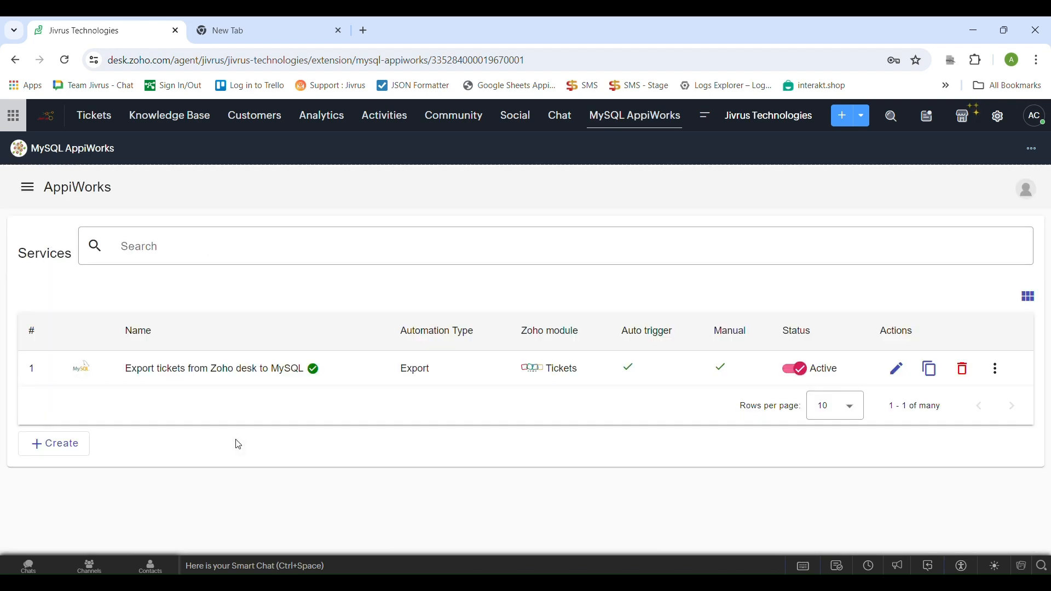
click(104, 115)
click(842, 116)
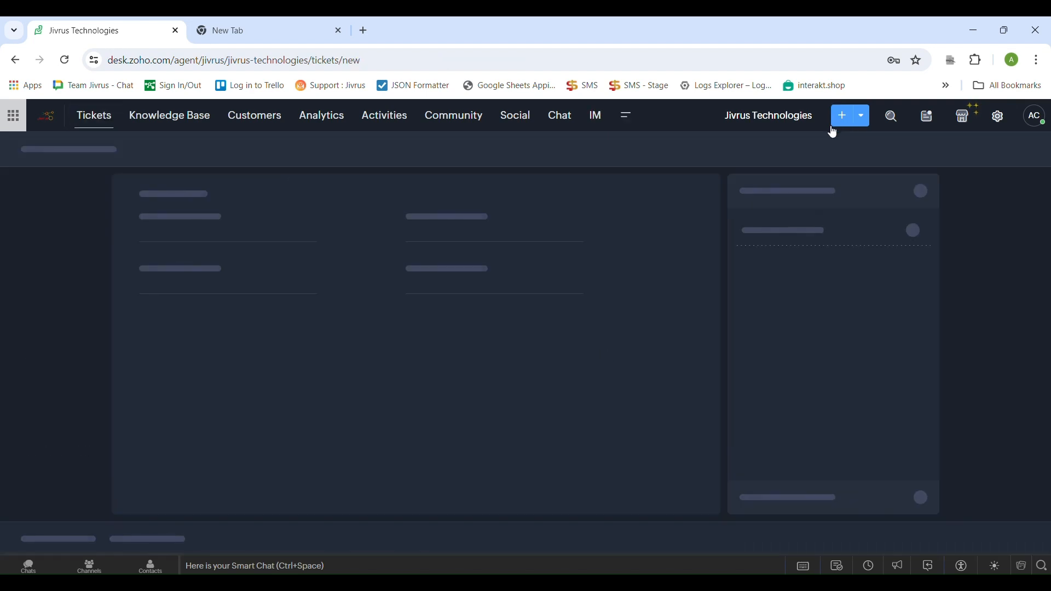
Enter the contact's phone number and set the ticket's subject to "AppiWorks Ticket"
click(440, 316)
text(222-222-222)
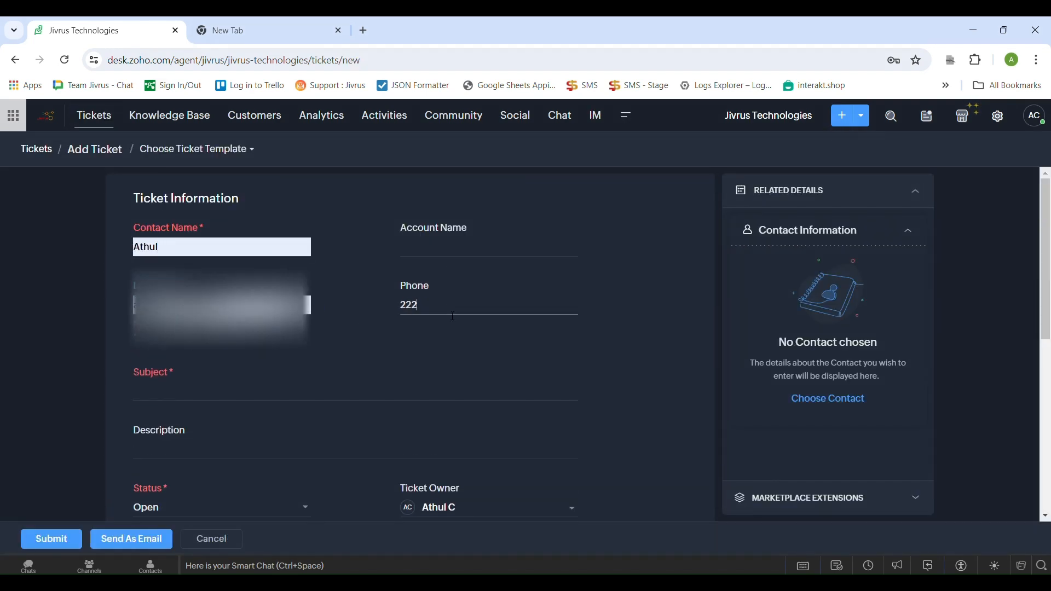
click(237, 383)
text(AppiWorks T)
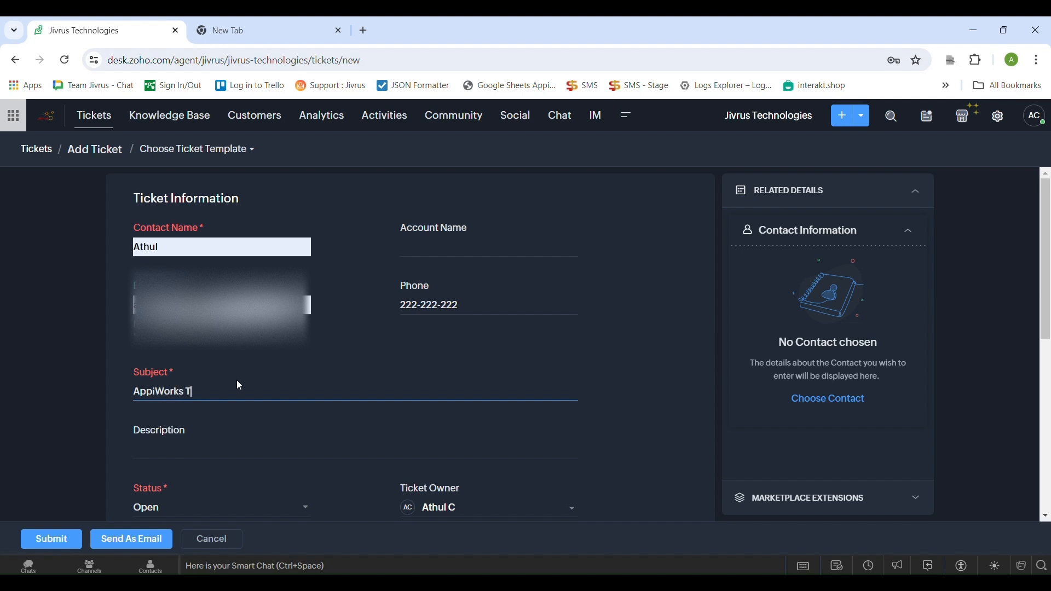
Set the ticket description to "This is a sample ticket created by MySQL AppiWorks for Zoho Desk extension"
click(488, 446)
scroll(506, 394, down, 1)
text(This is a sample ticket created by MySQL)
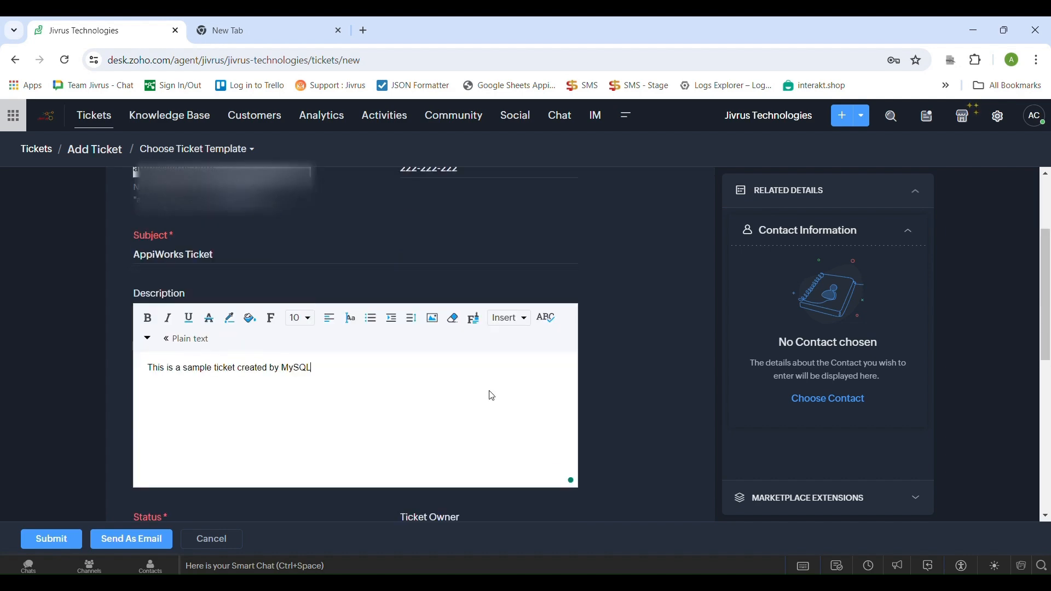
text( AppiWorks for Zoho Desk extension)
Add AppiWorks as the product name of the new ticket
scroll(491, 395, down, 3)
click(240, 389)
text(AppiWorks)
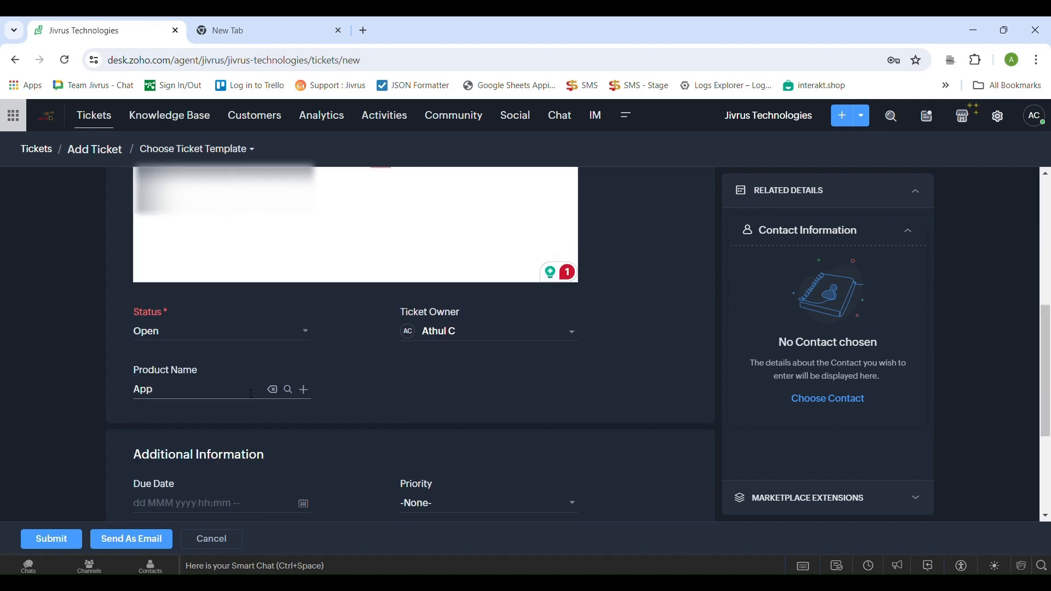
click(304, 389)
click(832, 540)
Set the ticket's due date to 26 Jun 12:00 PM and its priority to High
scroll(355, 383, down, 2)
click(303, 364)
click(399, 382)
click(355, 486)
click(487, 363)
click(465, 417)
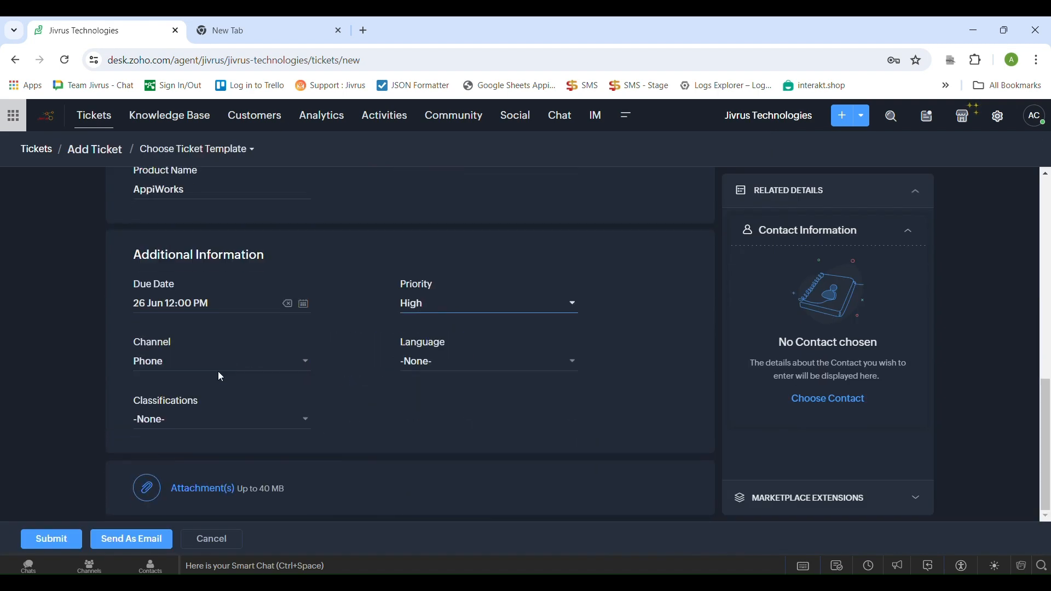
Choose a language and a classification for the ticket and submit it
click(512, 364)
click(502, 312)
click(219, 419)
click(215, 323)
click(51, 541)
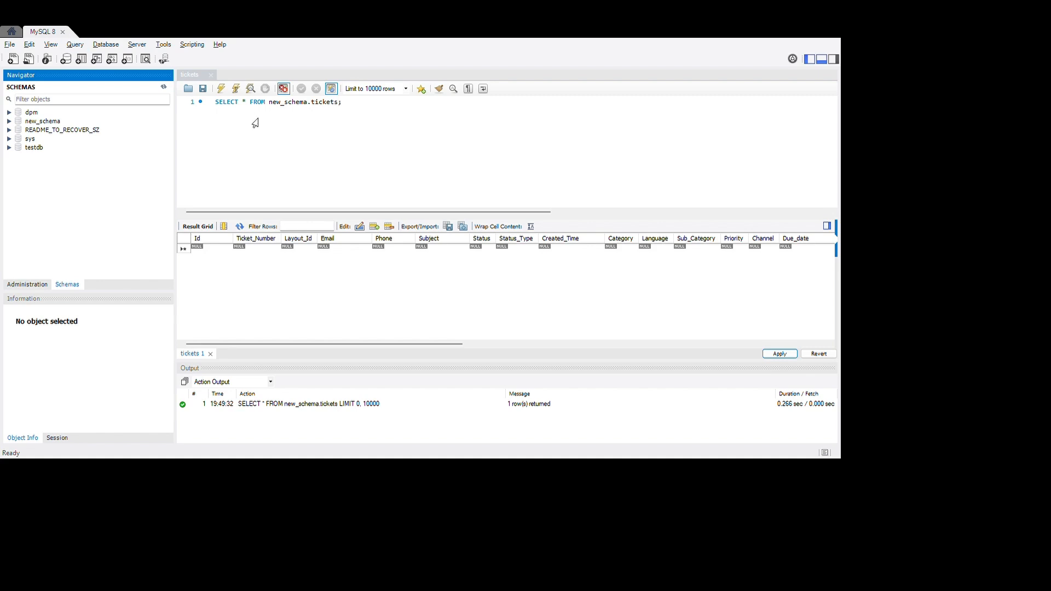
Switch to MySQL Workbench and rerun the SELECT query on new_schema.tickets to check the exported ticket
click(276, 111)
key(ctrl+Return)
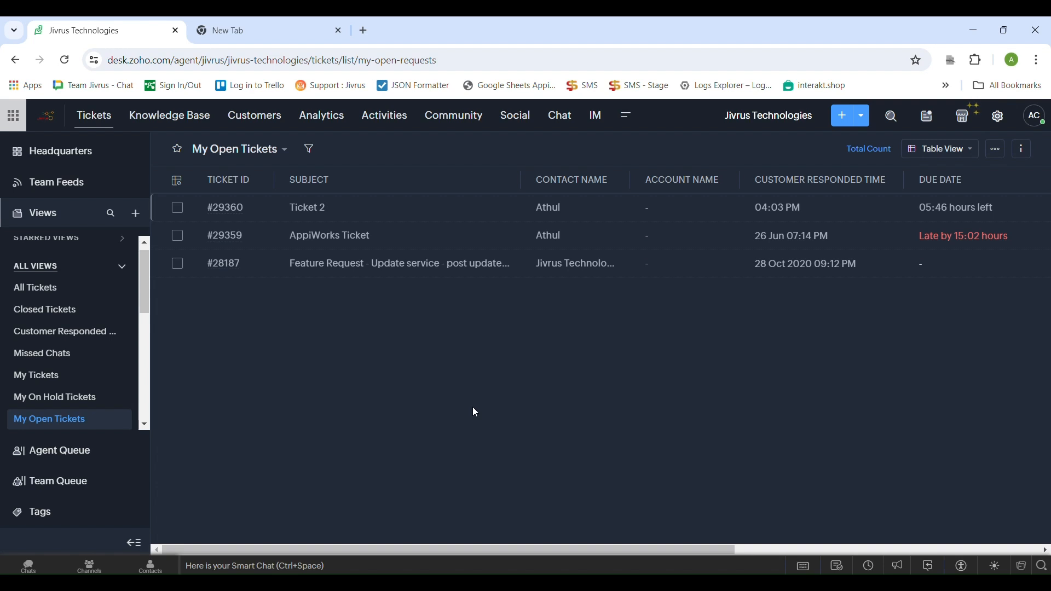
Switch to Zoho Desk and open the MySQL AppiWorks services available for the open ticket "Ticket 2"
click(322, 210)
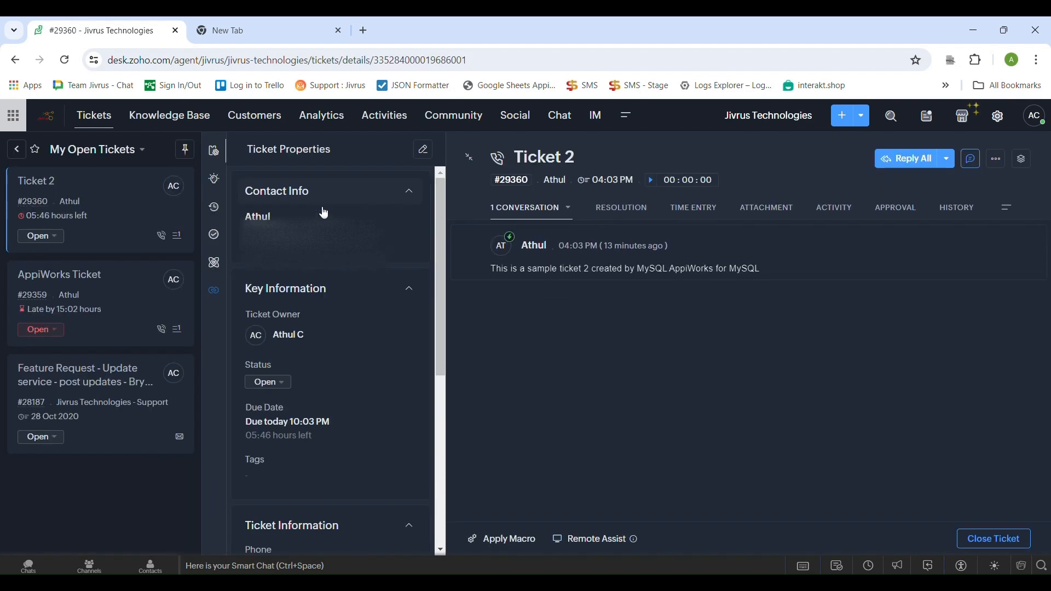
click(1009, 216)
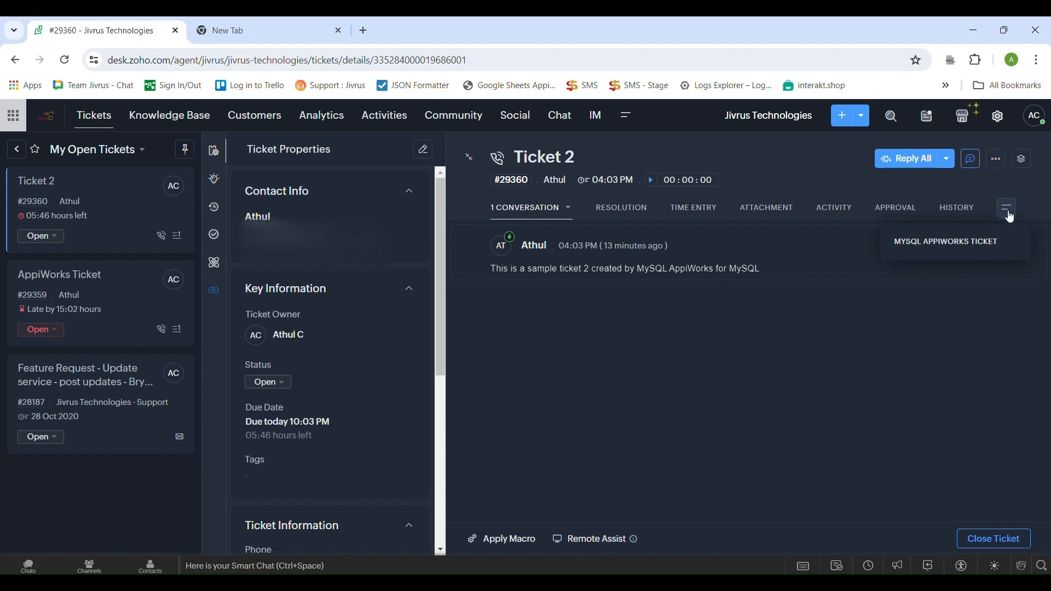
click(976, 251)
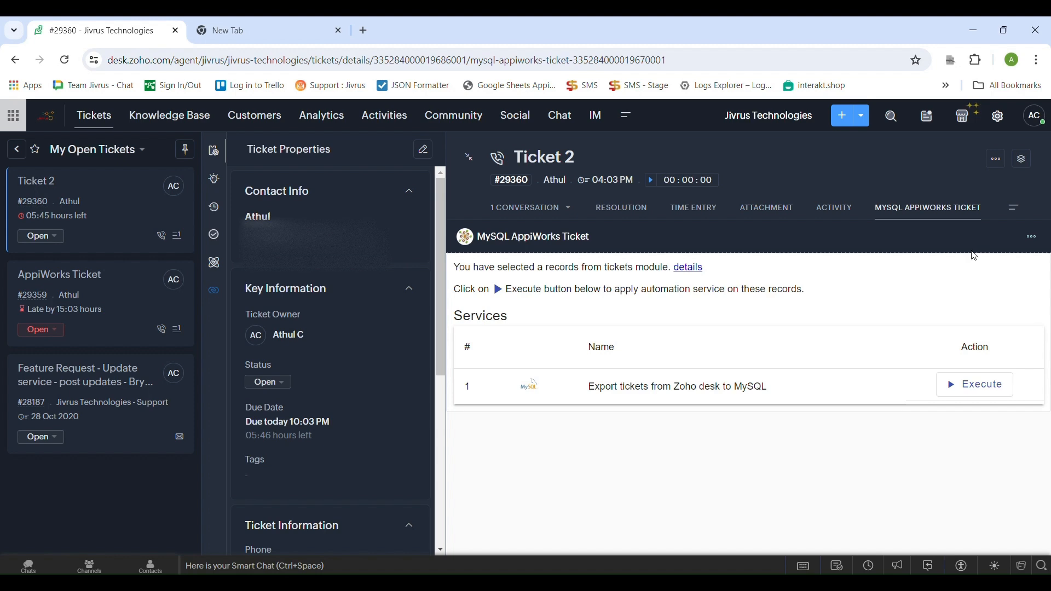
Check the selected ticket record, run "Export tickets from Zoho desk to MySQL" manually on Ticket 2 and view the execution details
click(692, 268)
click(684, 268)
click(953, 388)
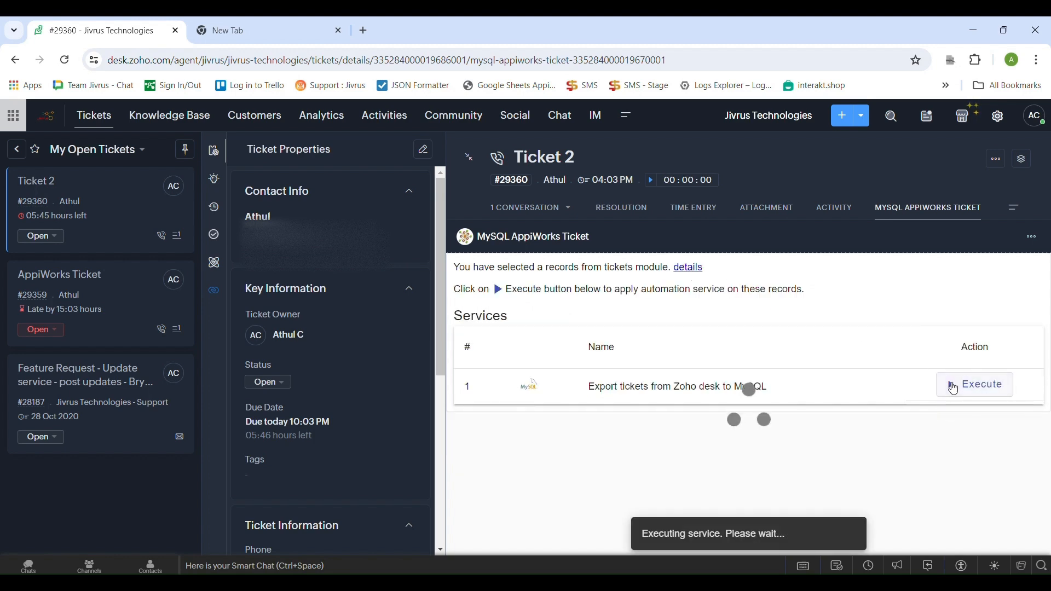
click(953, 388)
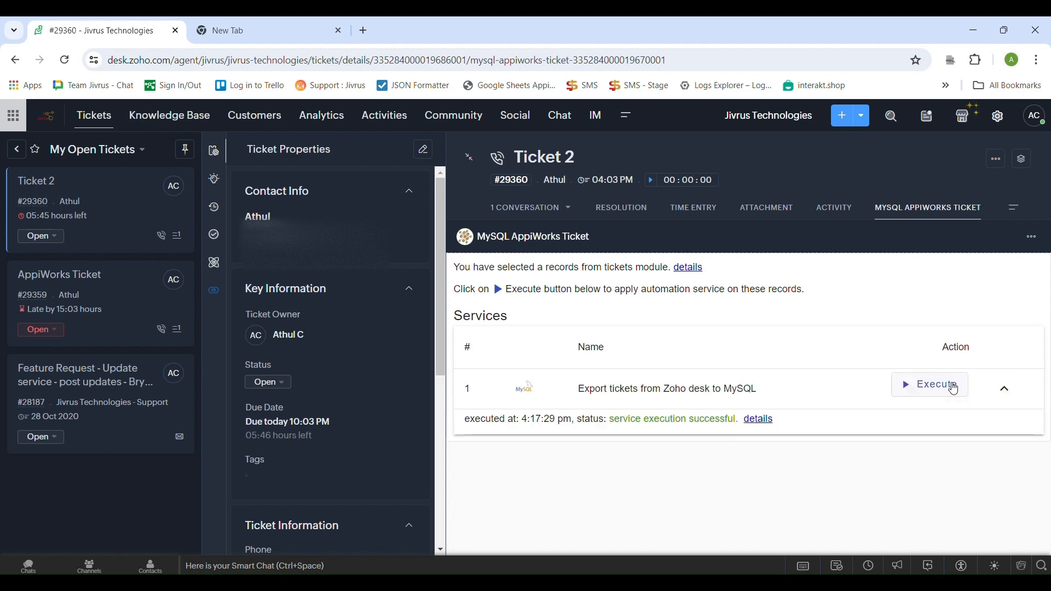
click(756, 422)
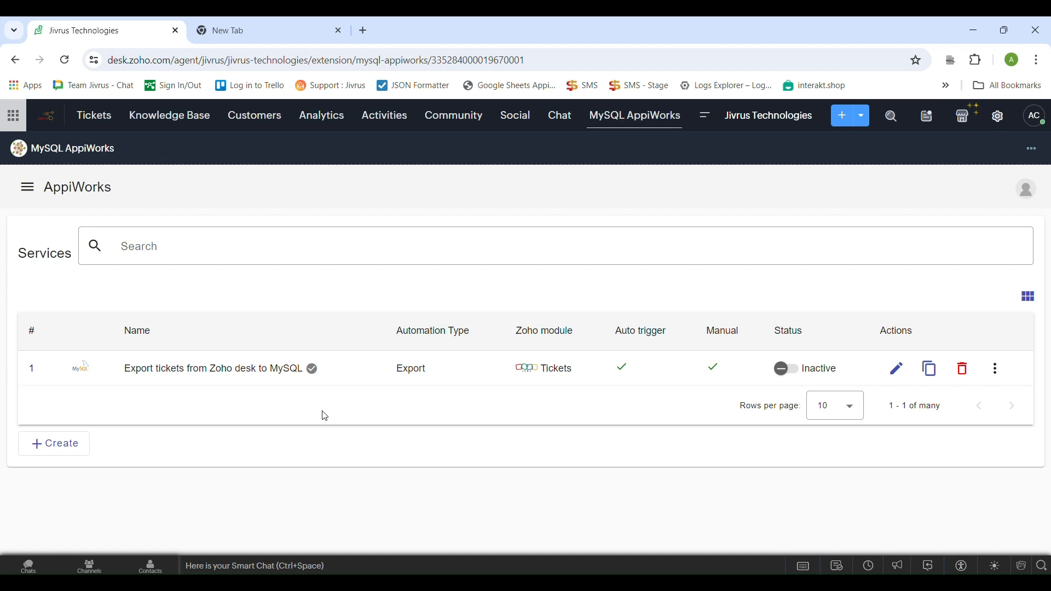
Create a new AppiWorks service named "Import customers from MySQL table into Zoho desk customers module"
click(56, 444)
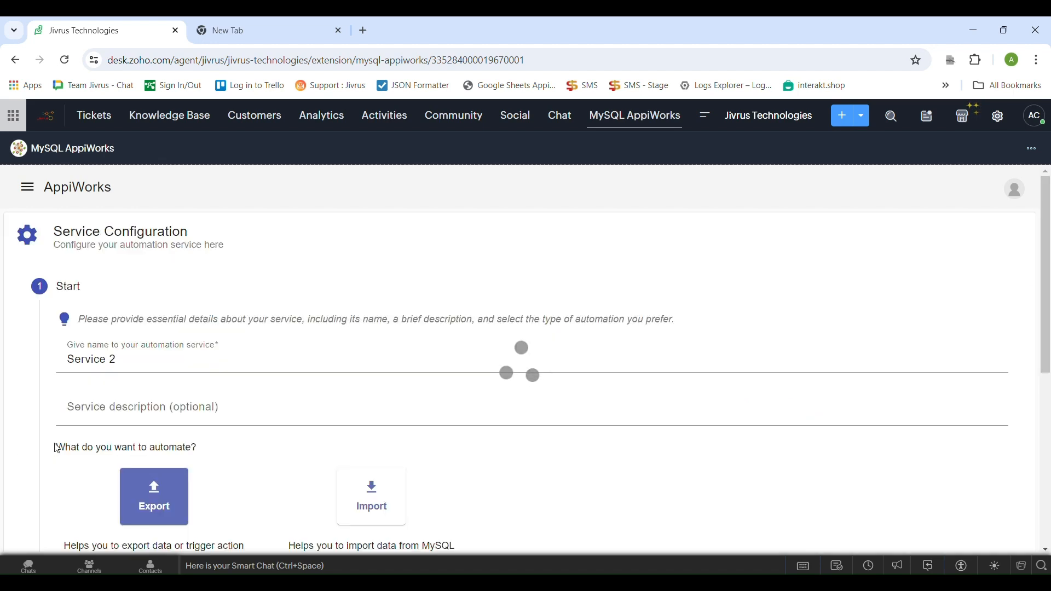
click(125, 362)
key(ctrl+a)
text(Import customers from MySQL)
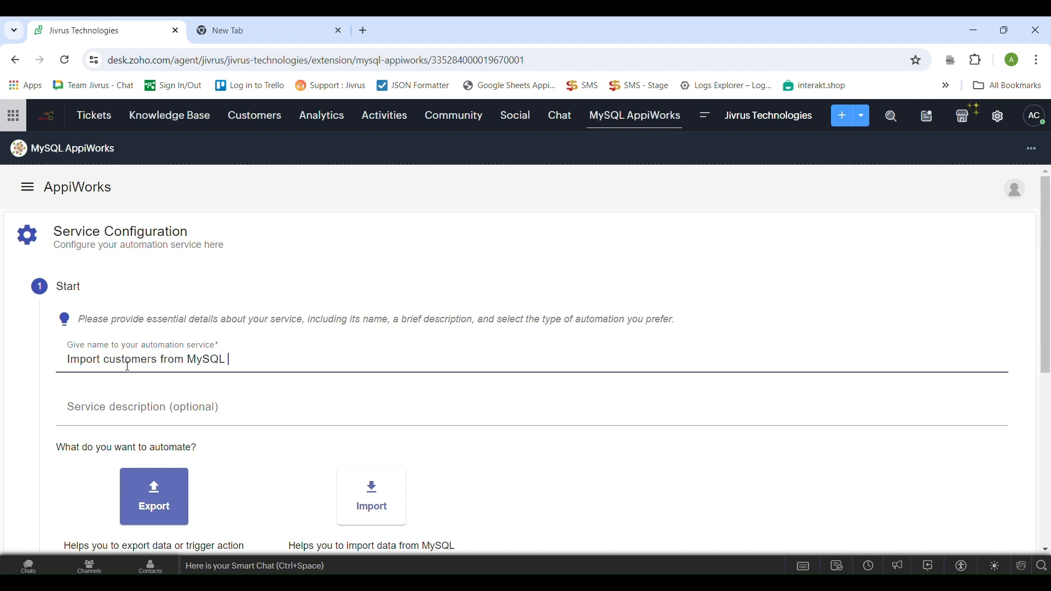
text( table into Zoho desk customers module)
Set the automation type to Import and choose Customers as the Zoho Desk module
scroll(197, 474, down, 3)
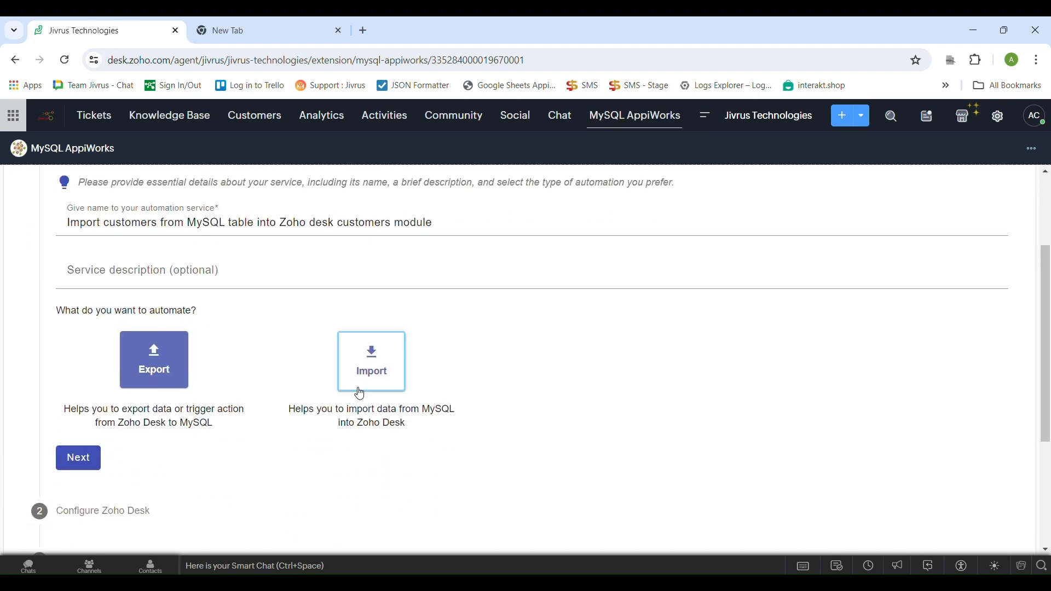
click(383, 378)
scroll(235, 424, down, 3)
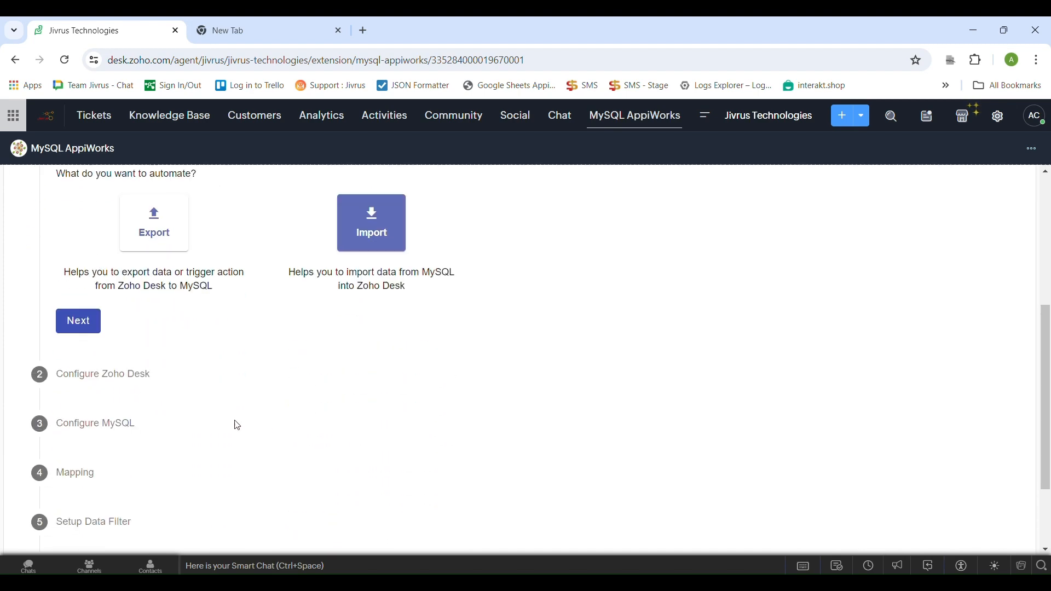
click(97, 331)
click(171, 282)
click(168, 337)
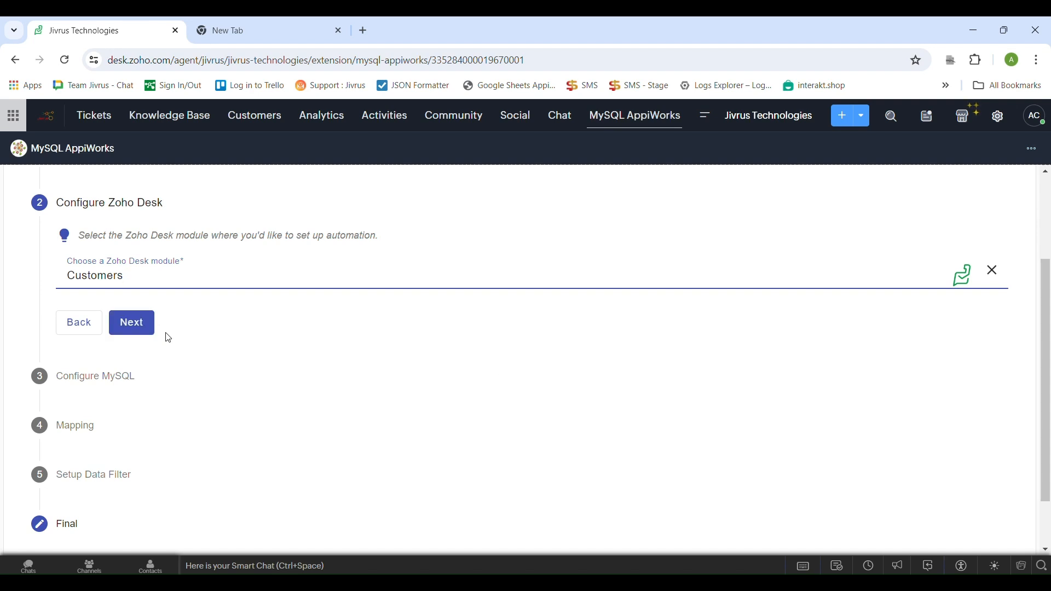
click(153, 332)
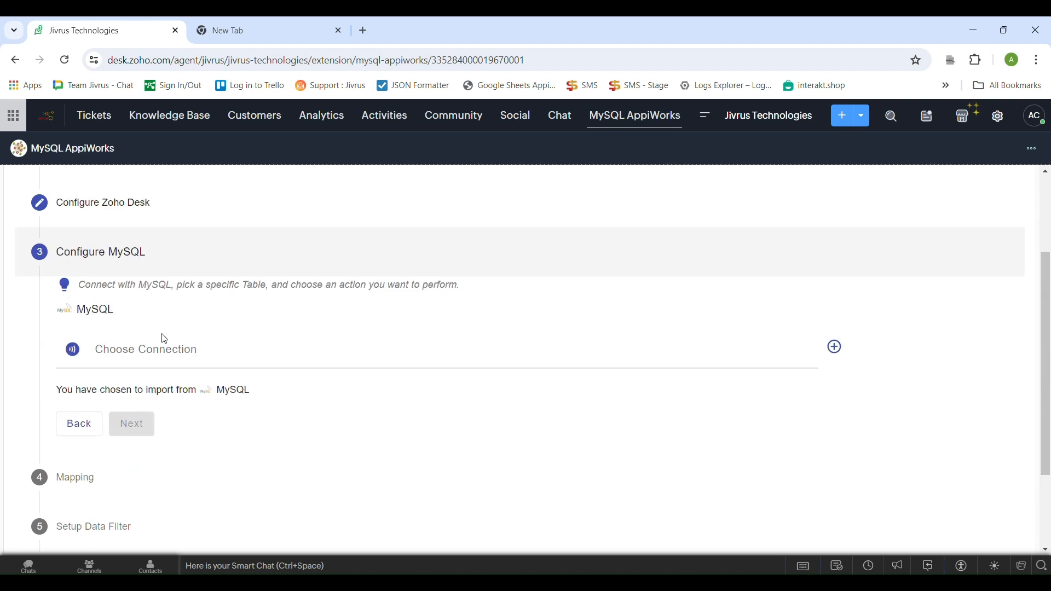
Configure the import source with the existing MySQL Connection and the customers table
click(175, 361)
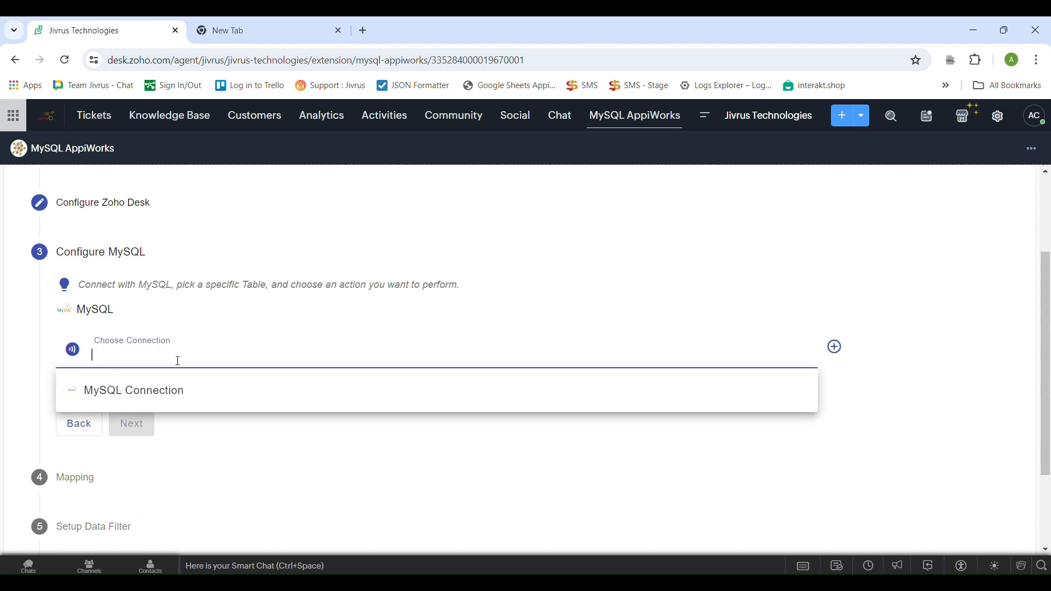
click(181, 438)
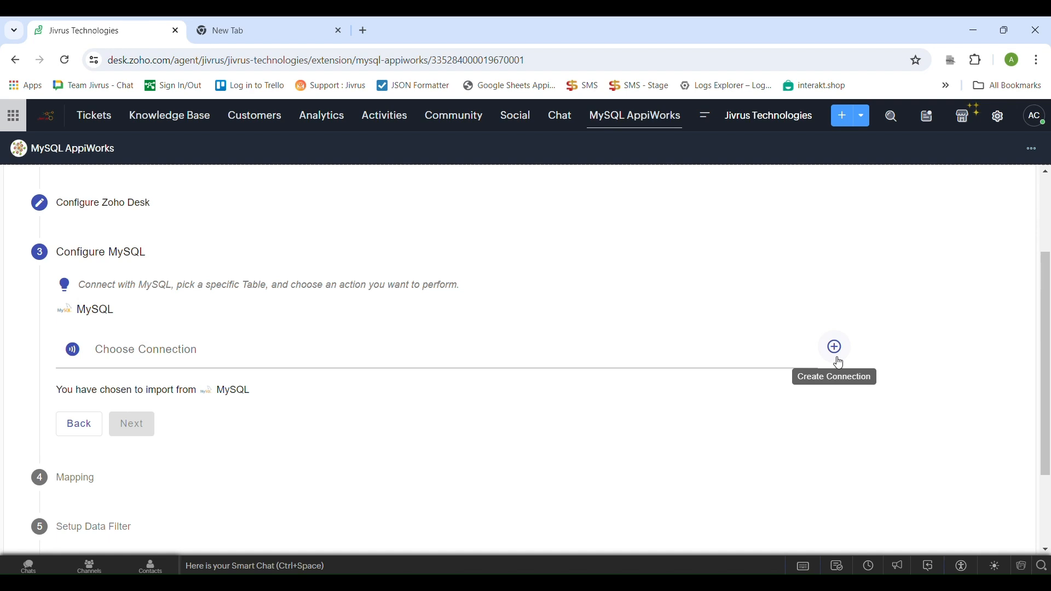
click(148, 358)
click(147, 393)
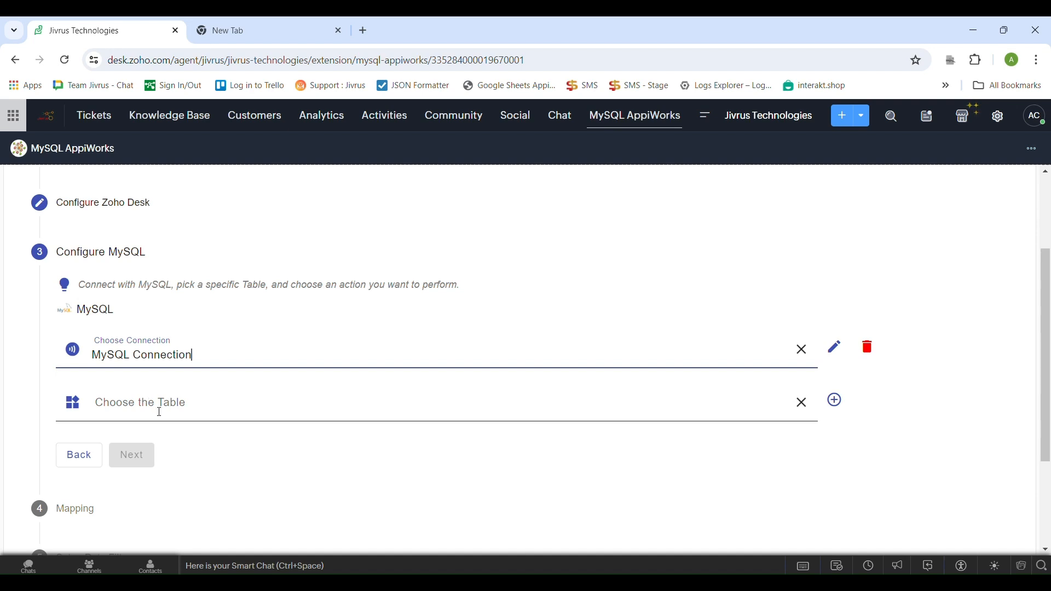
click(158, 403)
text(cus)
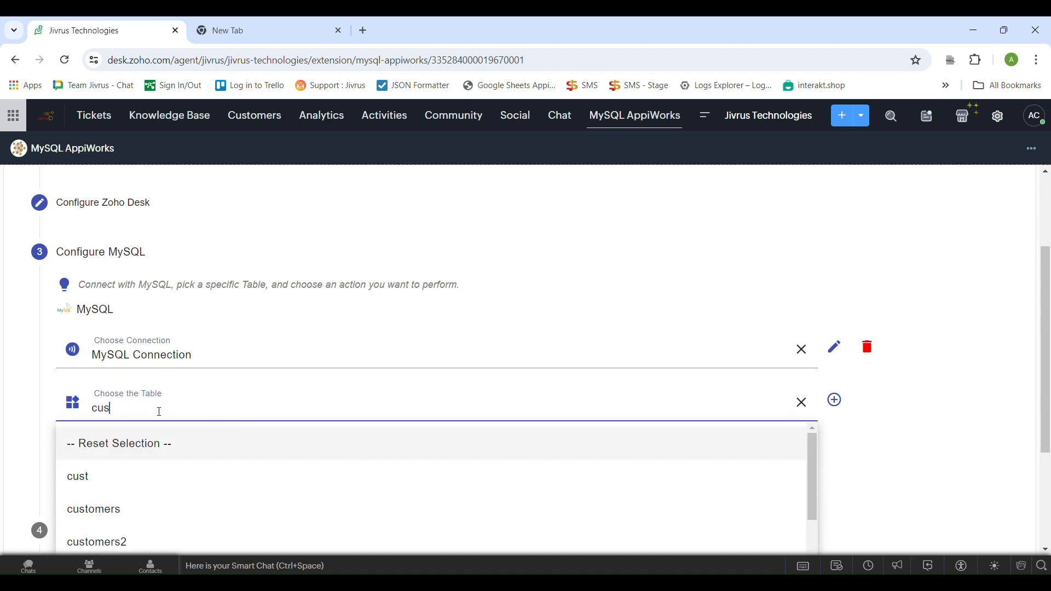
text(tomers)
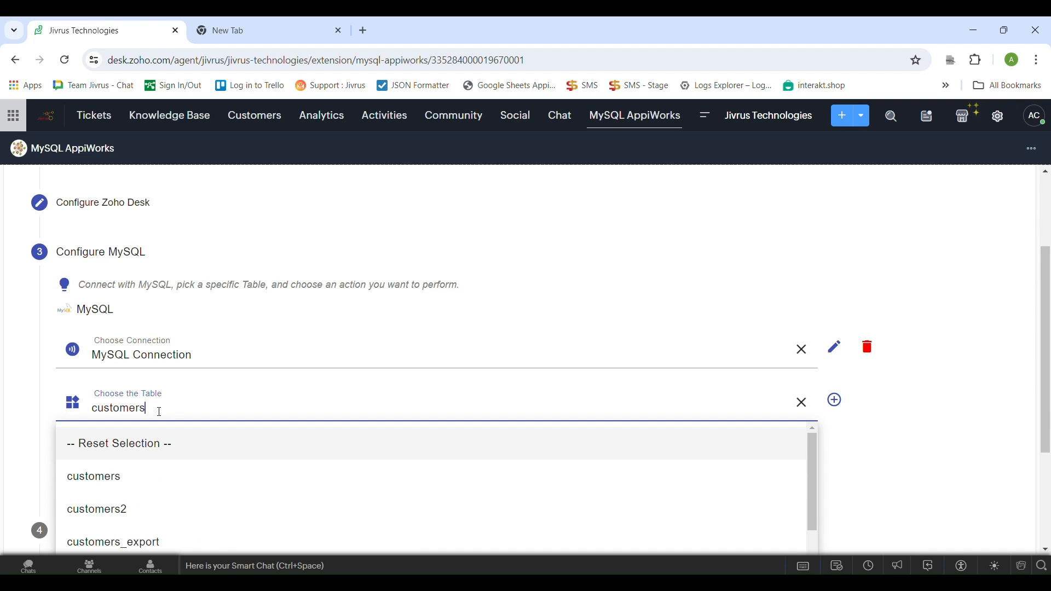
click(139, 465)
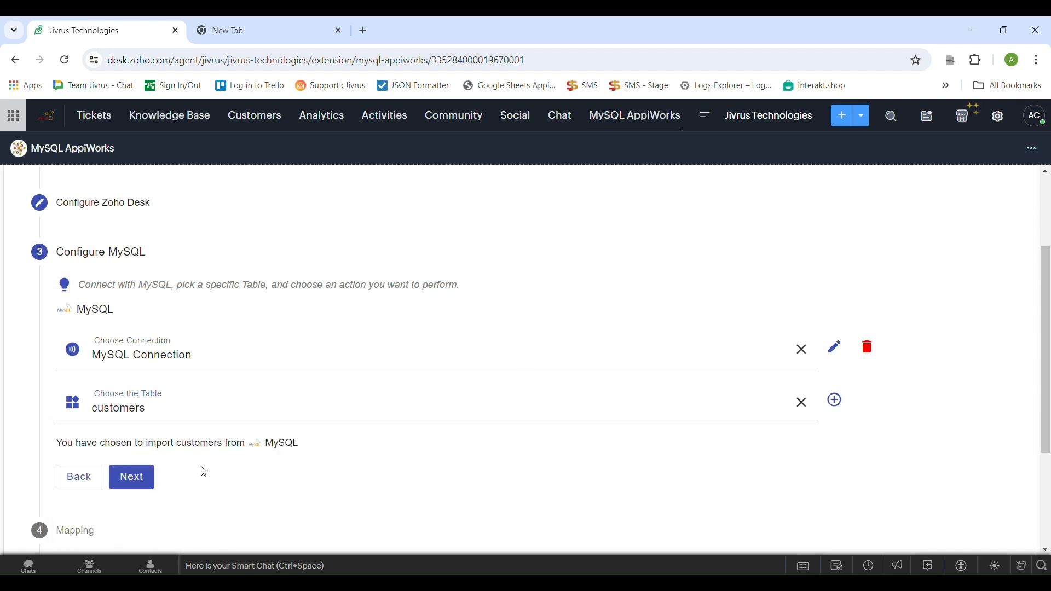
Apply the intelligent mapping between the MySQL customers columns and Zoho Desk Customers fields, and delete the Created Time mapping
scroll(202, 470, down, 1)
click(133, 406)
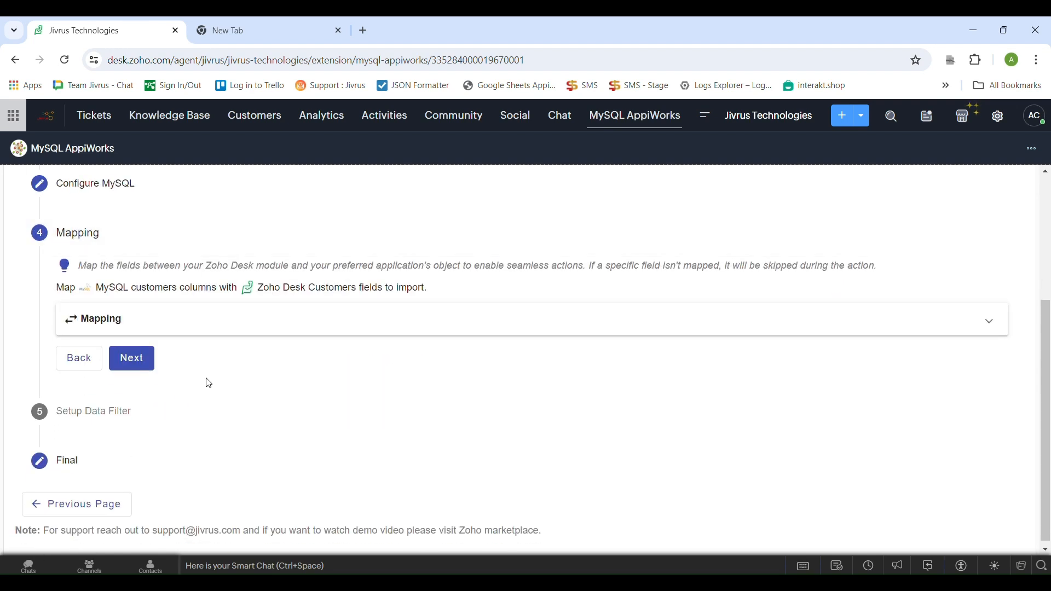
click(175, 329)
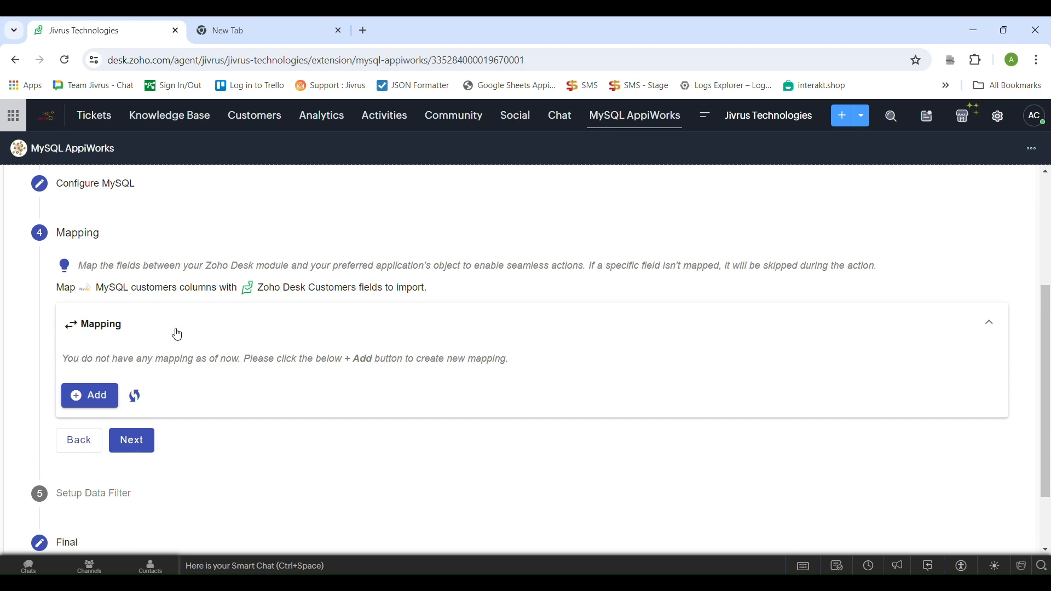
click(135, 398)
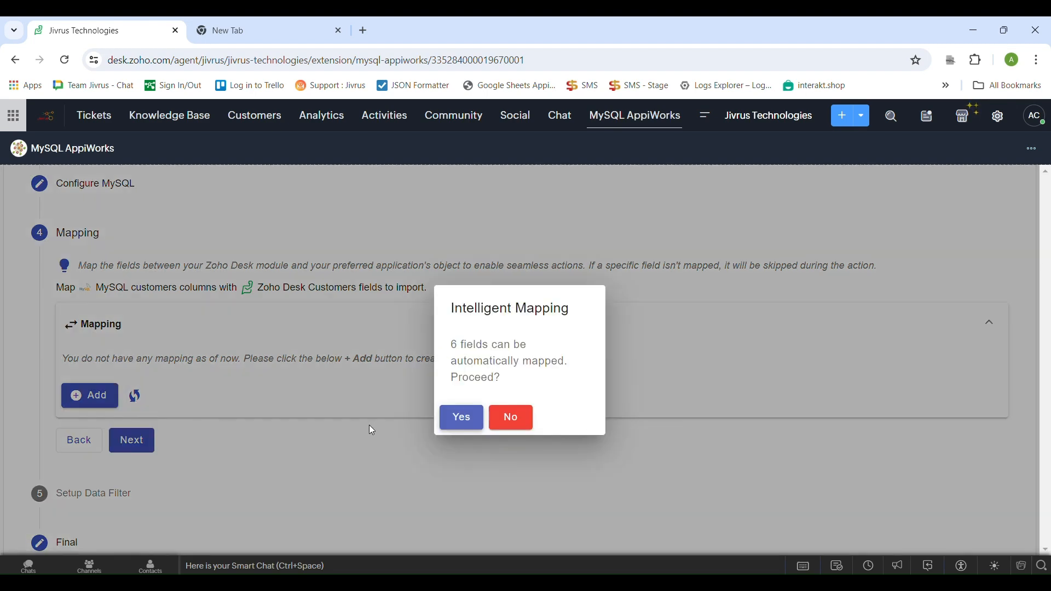
click(462, 418)
scroll(469, 417, down, 1)
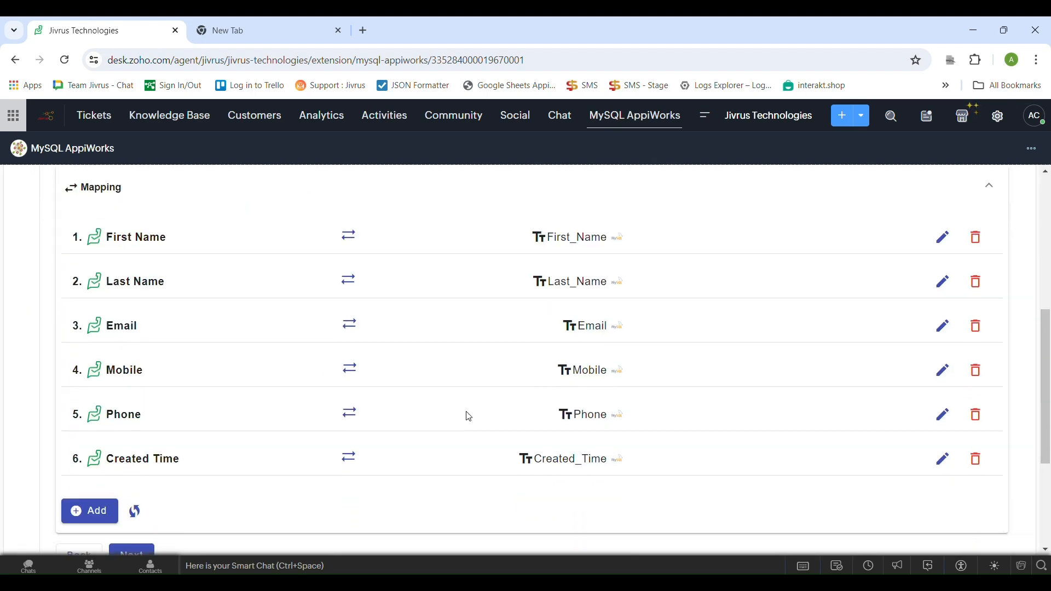
click(976, 459)
Examine the Zoho Desk Customers and source fields available for another mapping and cancel the new mapping entry
click(90, 466)
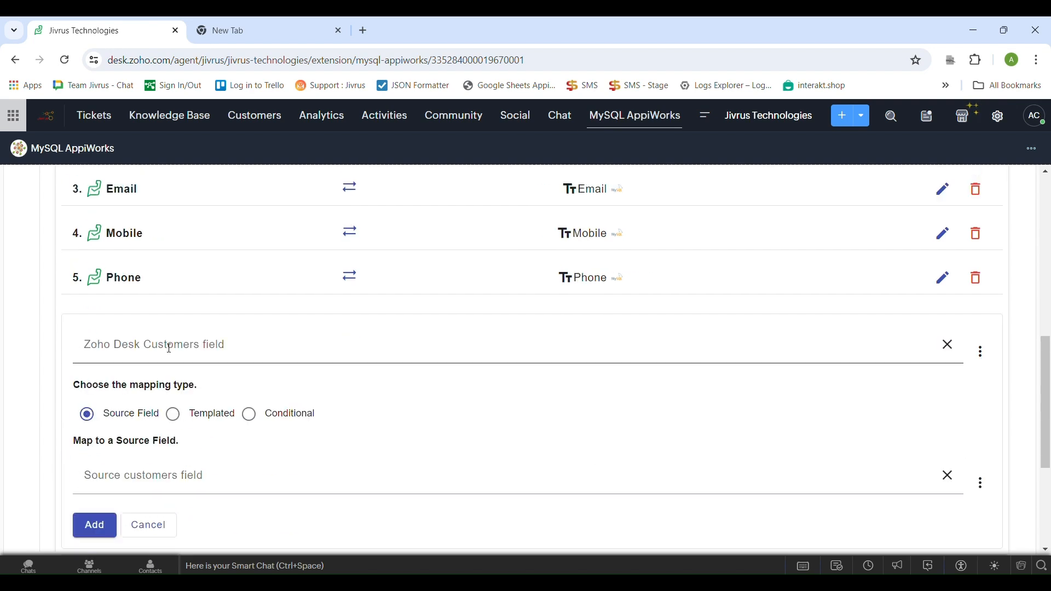
click(164, 347)
scroll(205, 420, down, 2)
click(64, 434)
scroll(64, 434, down, 1)
click(153, 406)
scroll(153, 469, down, 8)
click(58, 387)
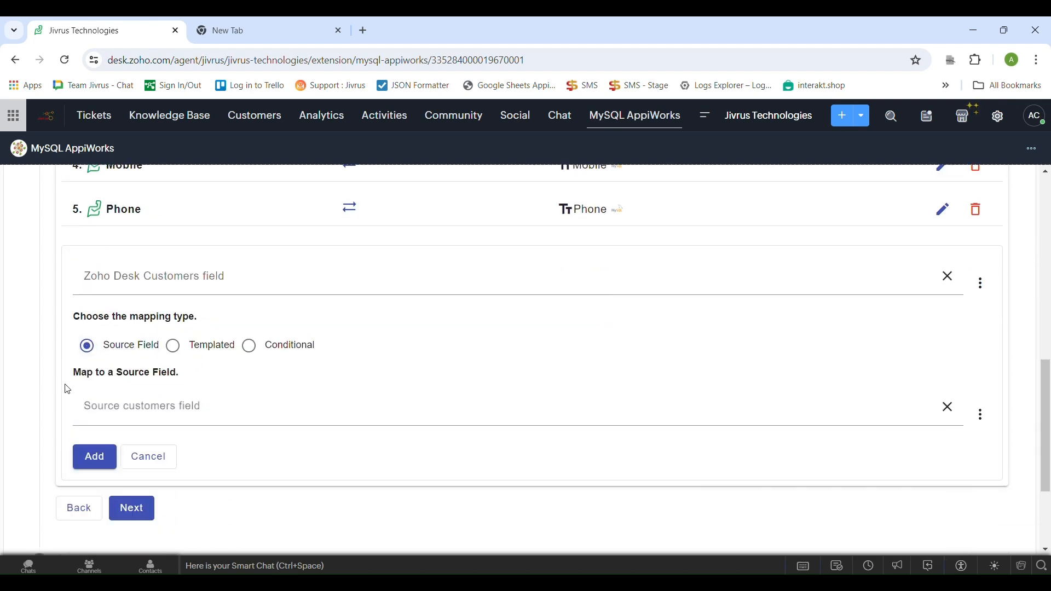
click(167, 466)
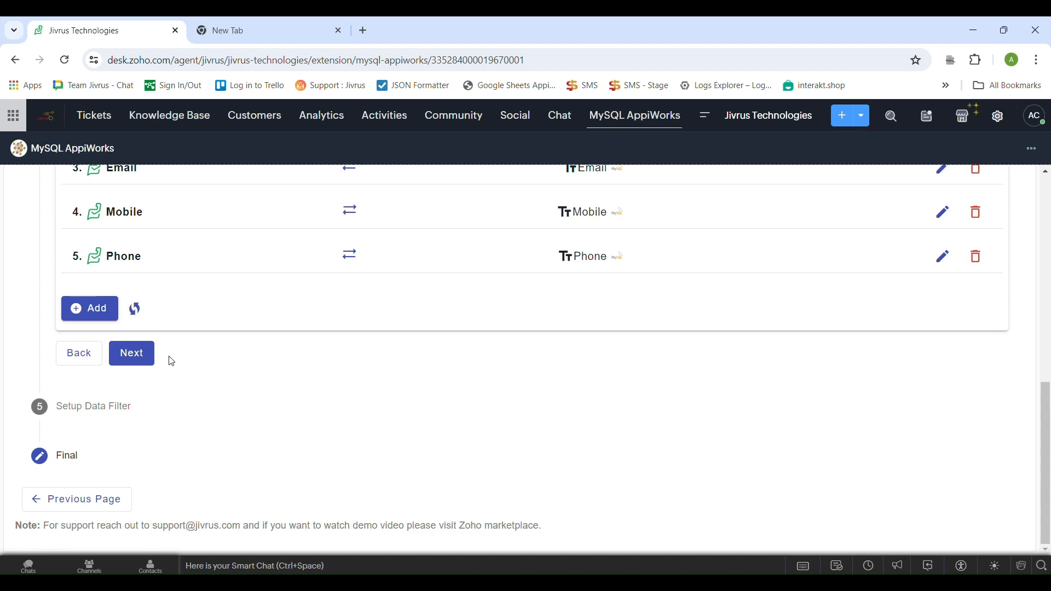
Continue to the data filter setup and preview the MySQL customers data without any filter
click(141, 357)
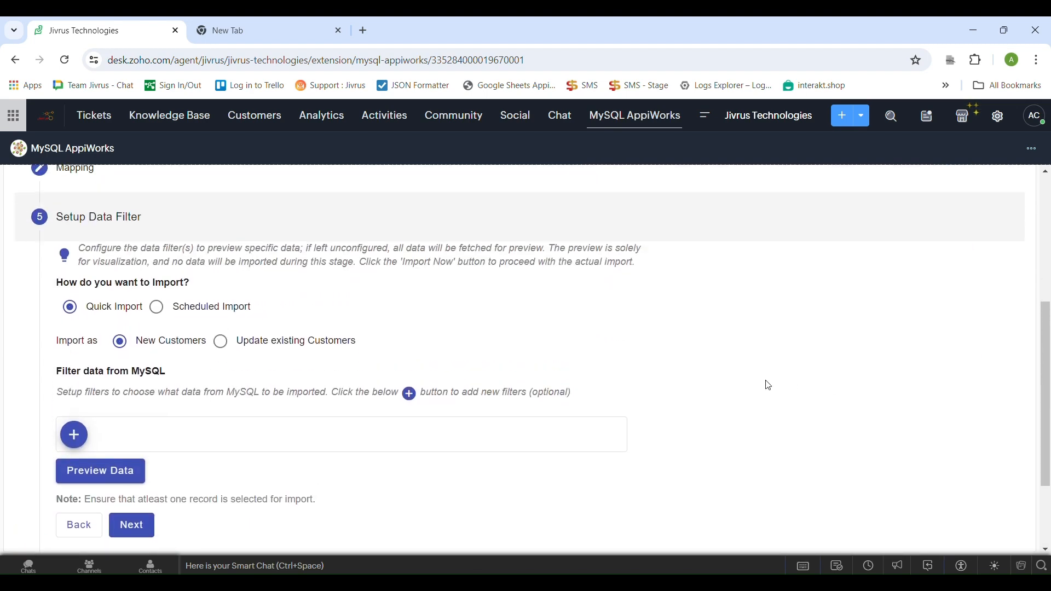
click(74, 435)
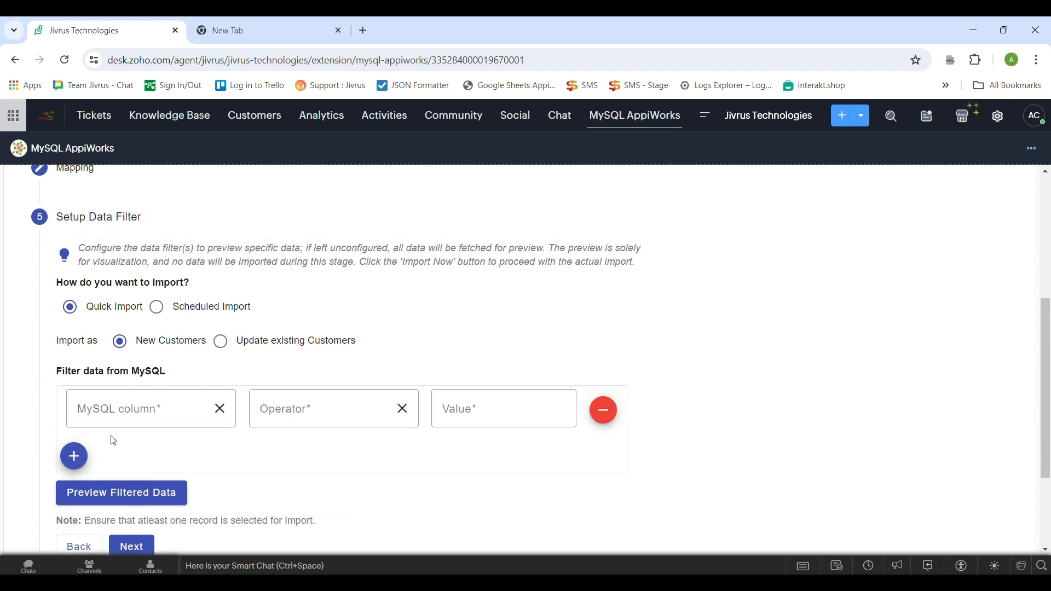
scroll(117, 441, down, 1)
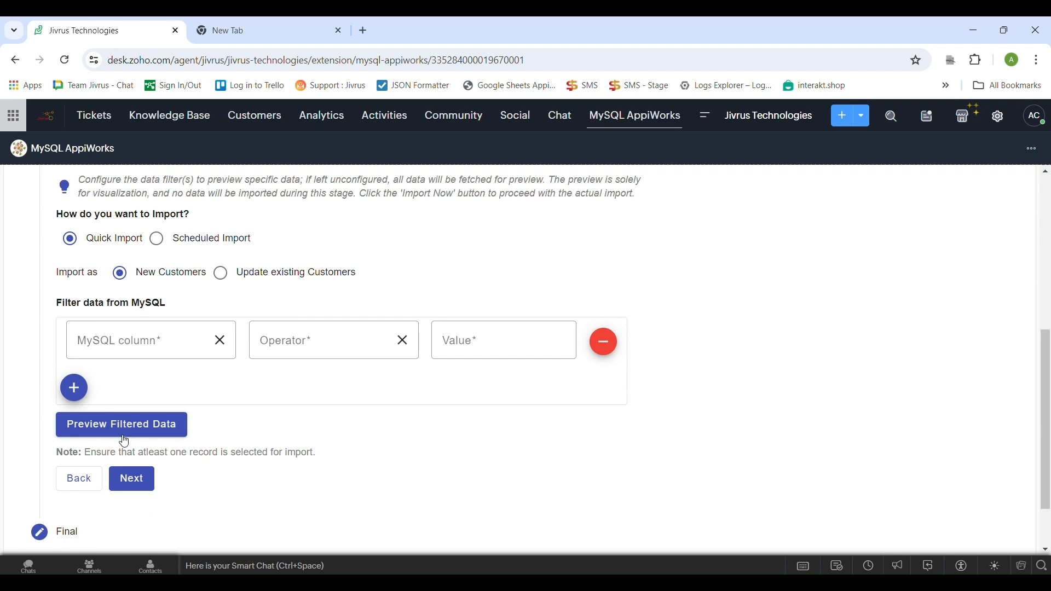
click(605, 342)
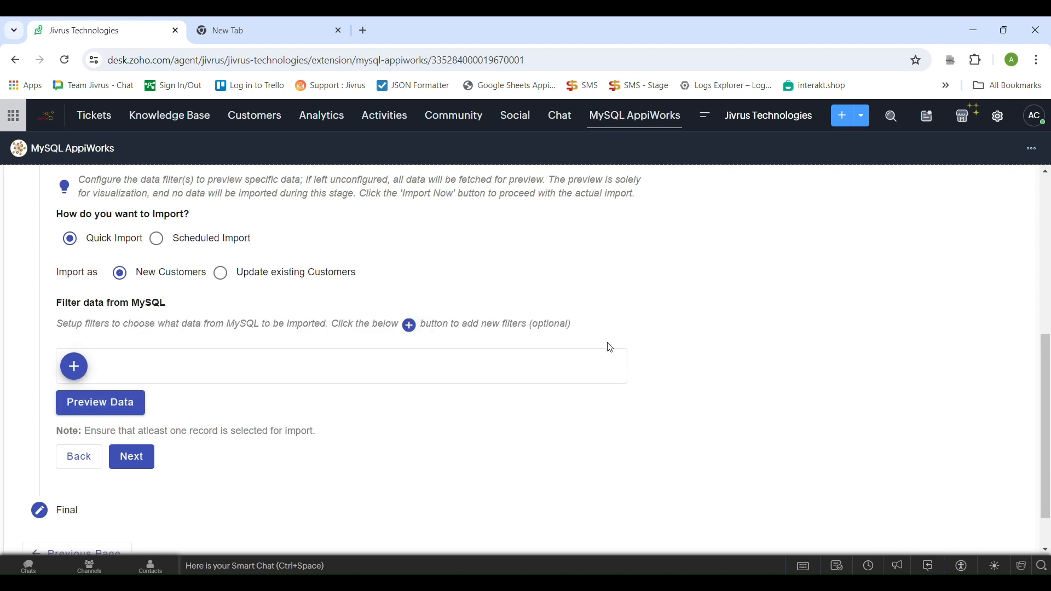
click(93, 405)
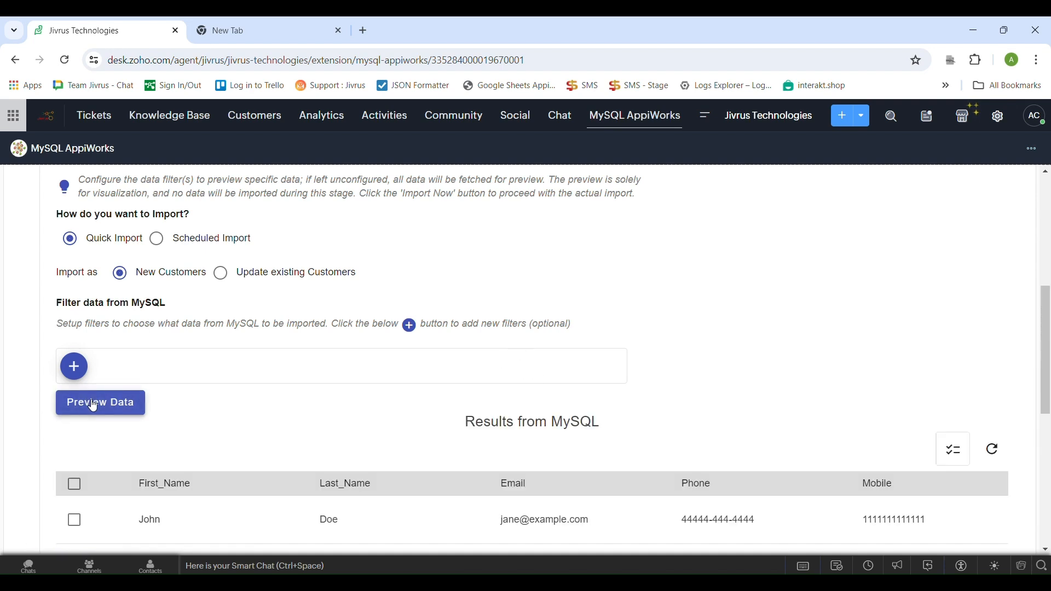
scroll(93, 405, down, 3)
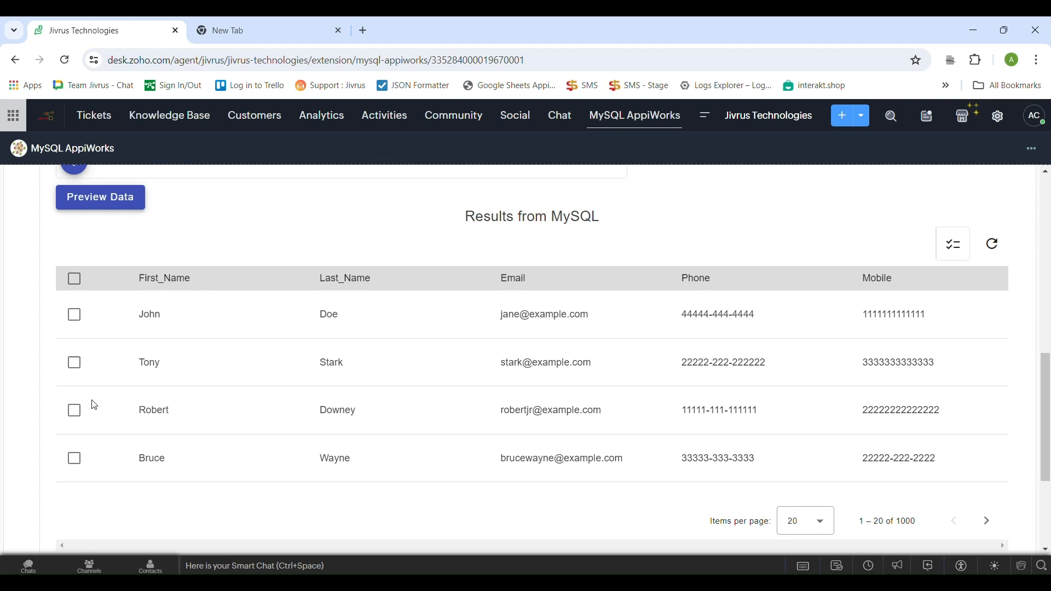
Select all four previewed customer records for the import as New Customers
click(77, 287)
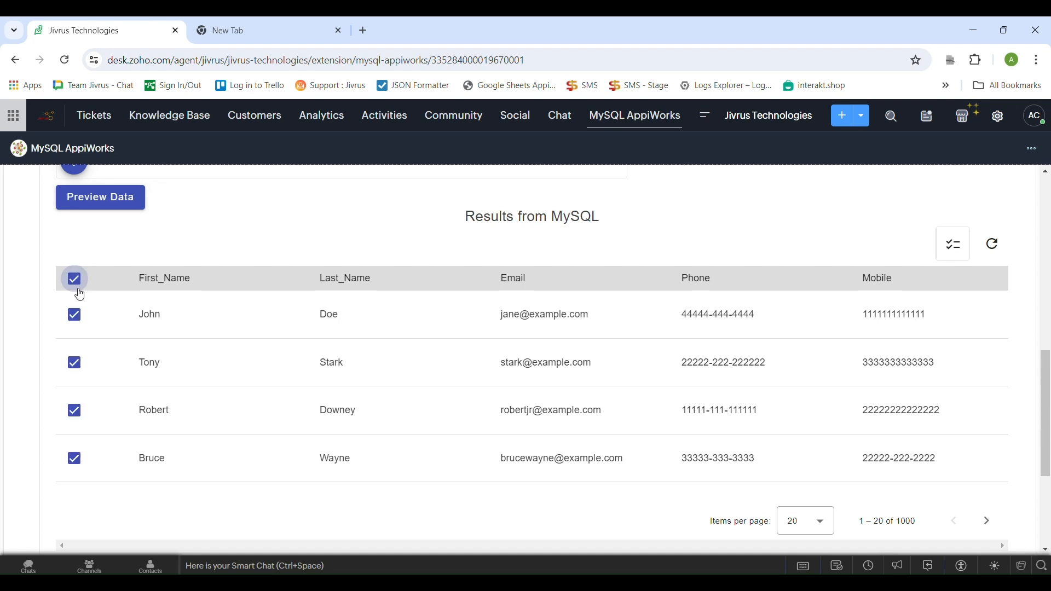
scroll(80, 294, down, 1)
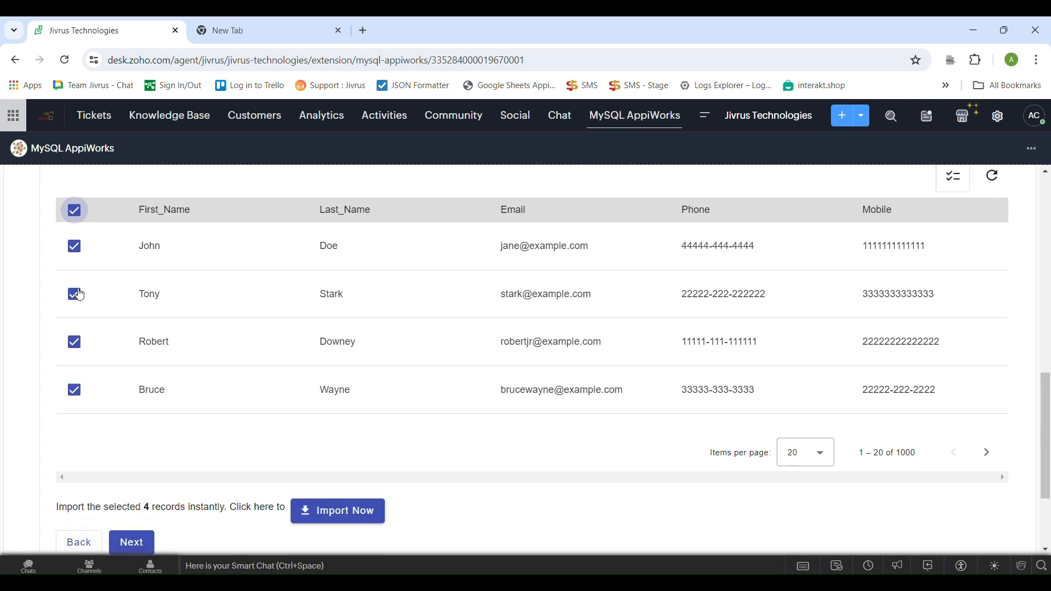
click(75, 251)
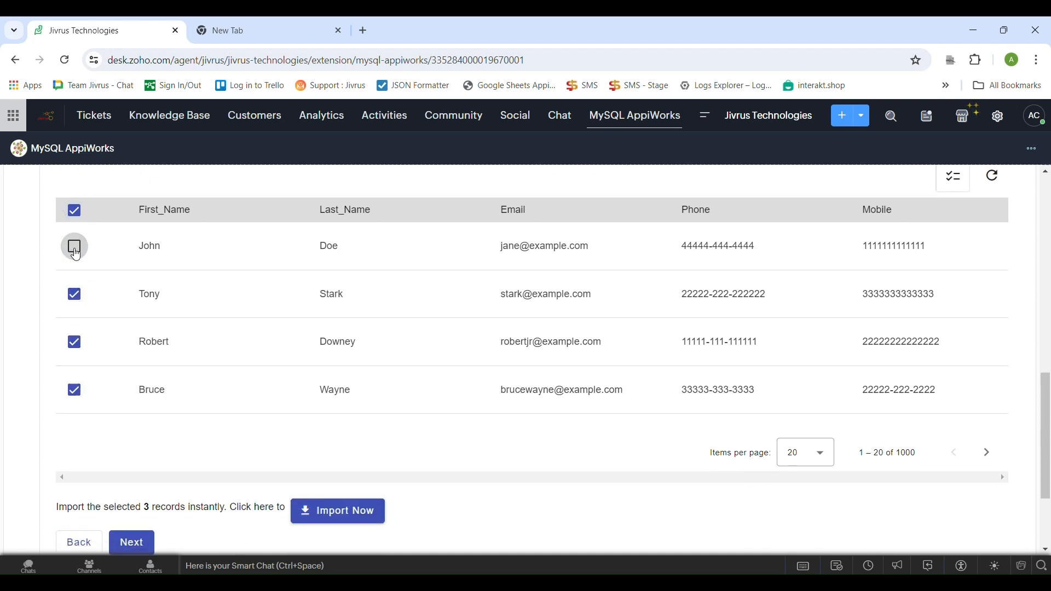
click(75, 249)
scroll(103, 285, down, 3)
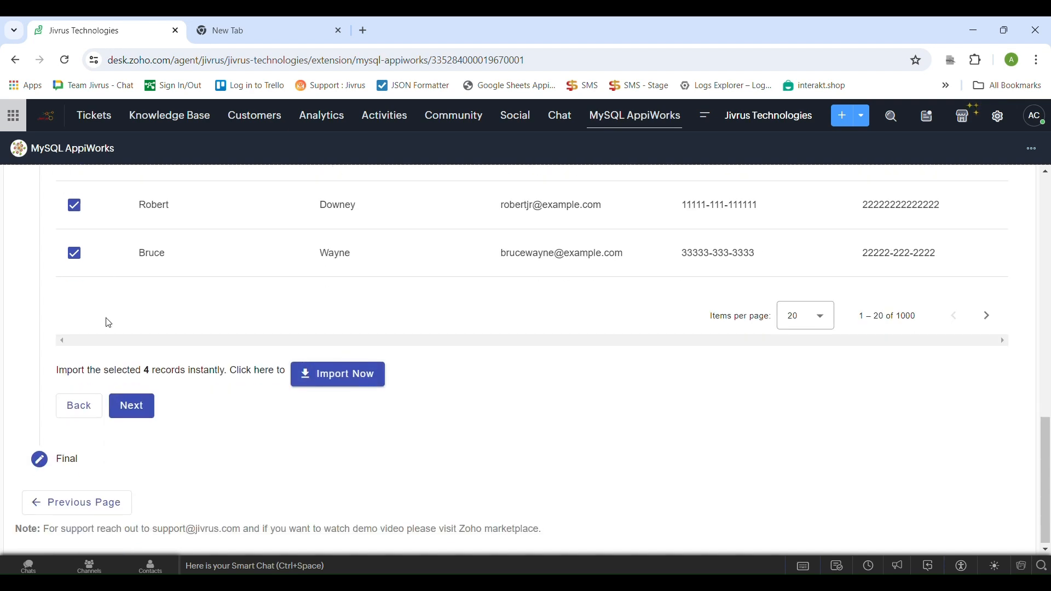
Import the selected customer records instantly and save the import service
click(323, 380)
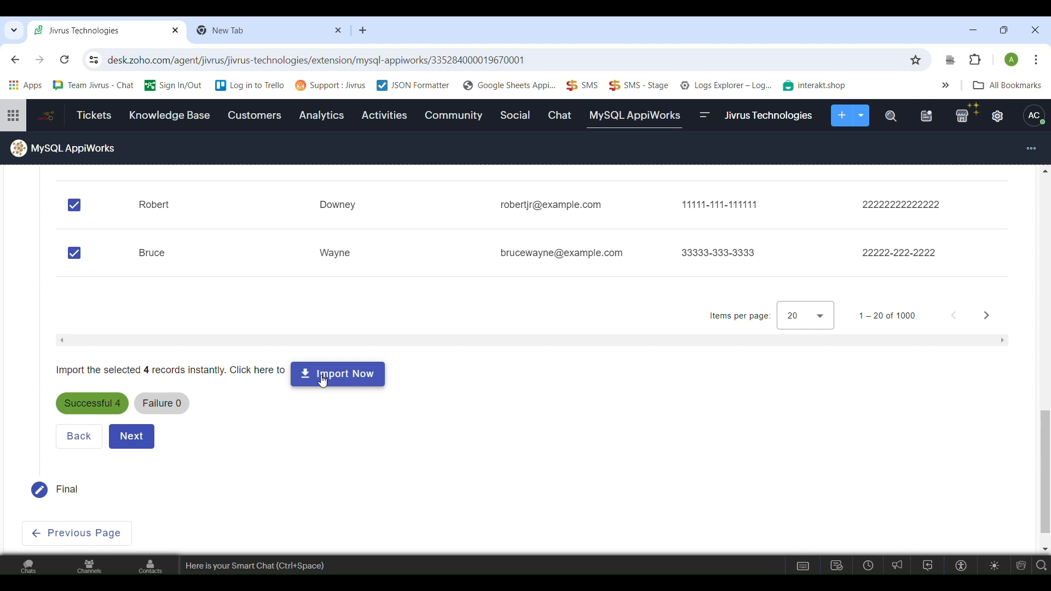
click(118, 448)
click(130, 457)
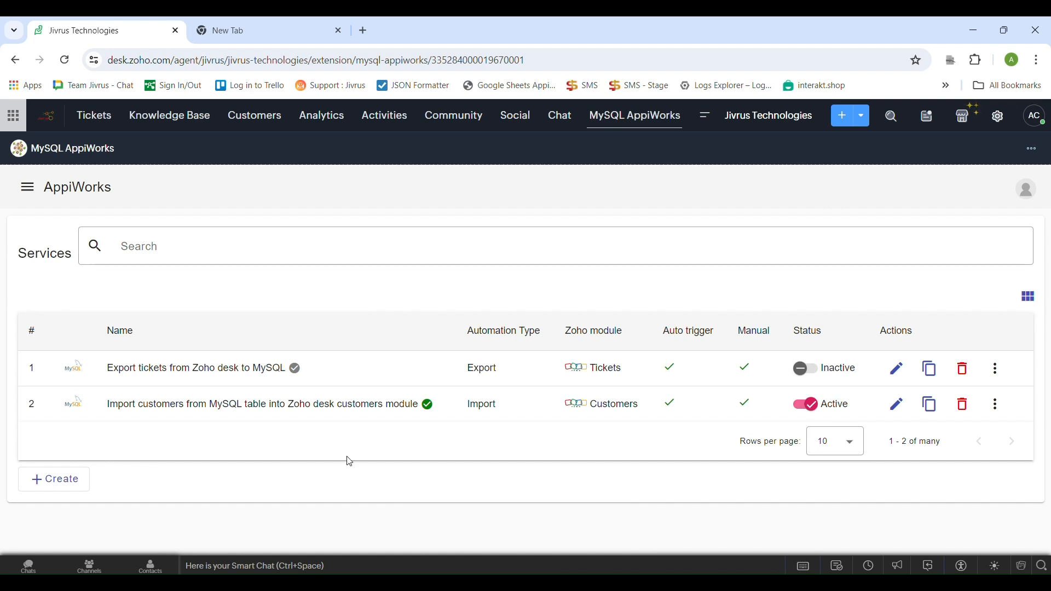
Open the Zoho Desk Customers module to check the imported customers
click(259, 122)
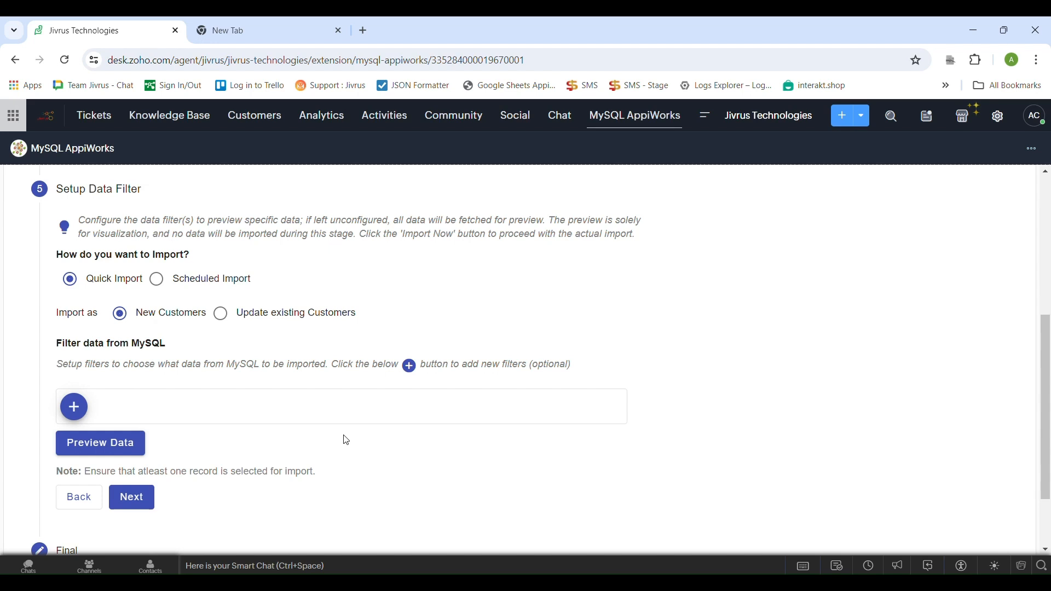
Switch the import service's data filter setup to Scheduled Import and continue to the scheduler
click(158, 288)
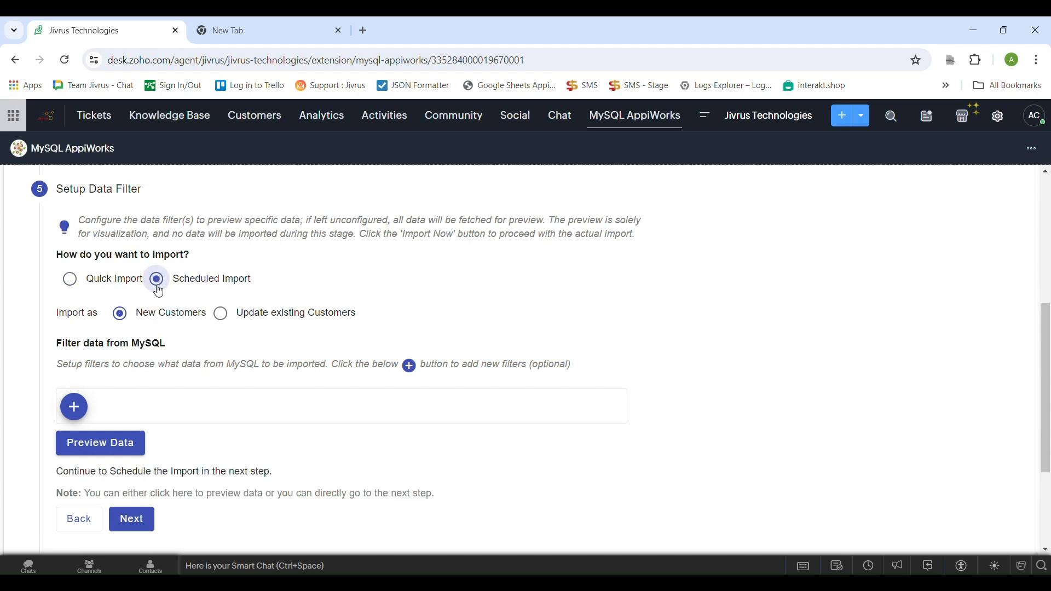
scroll(159, 292, down, 1)
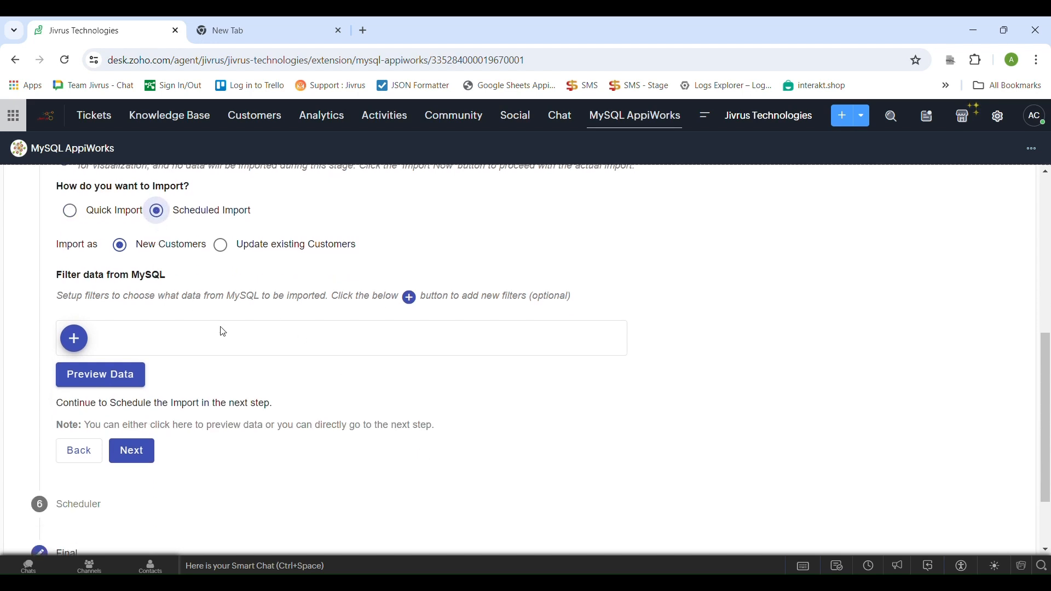
click(151, 465)
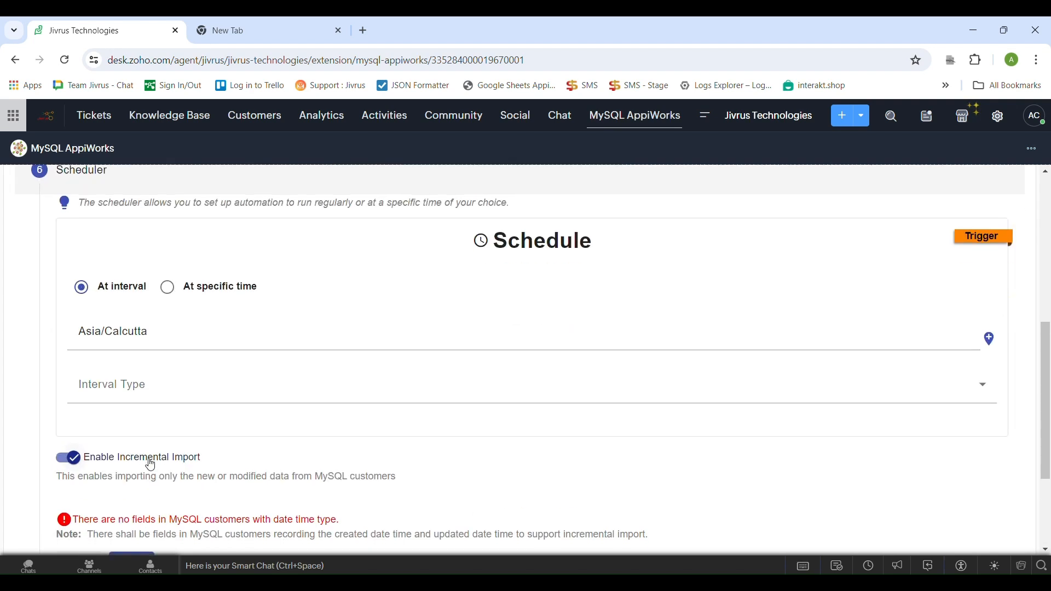
Set the schedule's interval type to Hourly
scroll(217, 403, down, 1)
scroll(217, 403, up, 1)
click(223, 394)
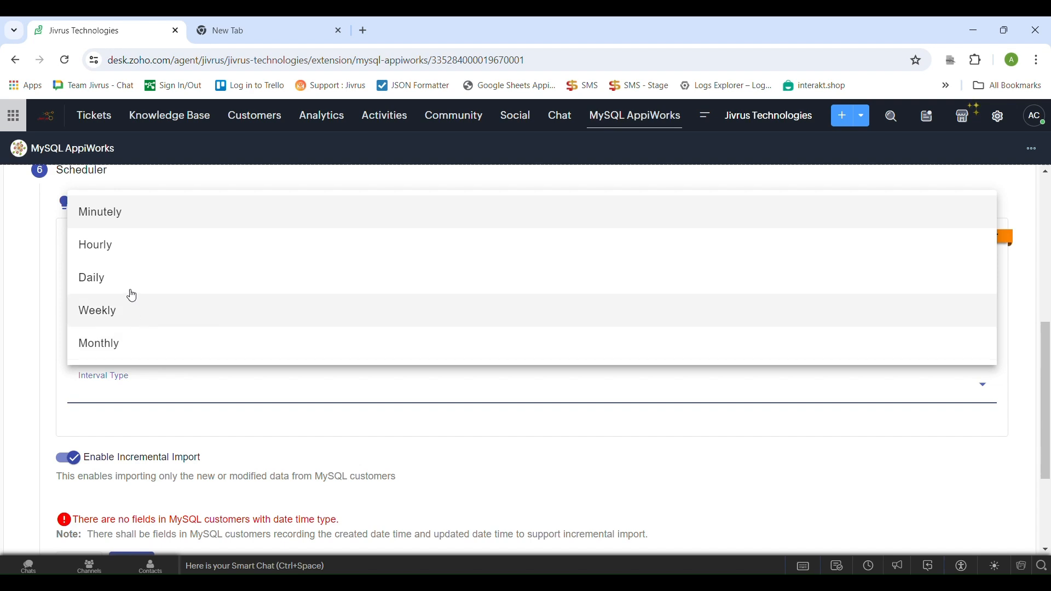
click(129, 259)
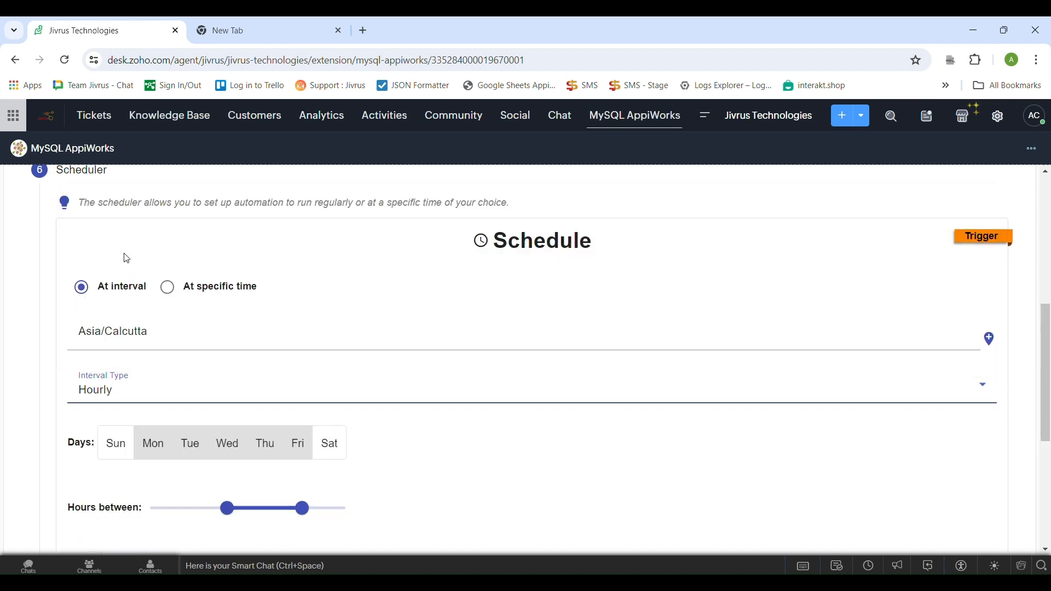
Restrict the hourly schedule to Monday, Wednesday and Friday, with hours between 6 and 15
scroll(197, 372, down, 1)
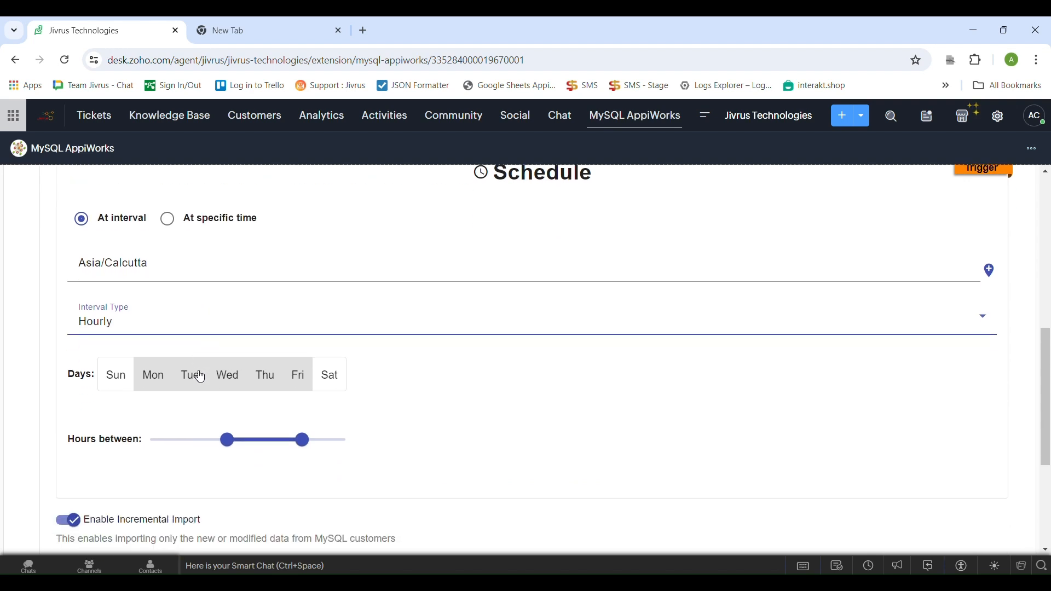
click(204, 388)
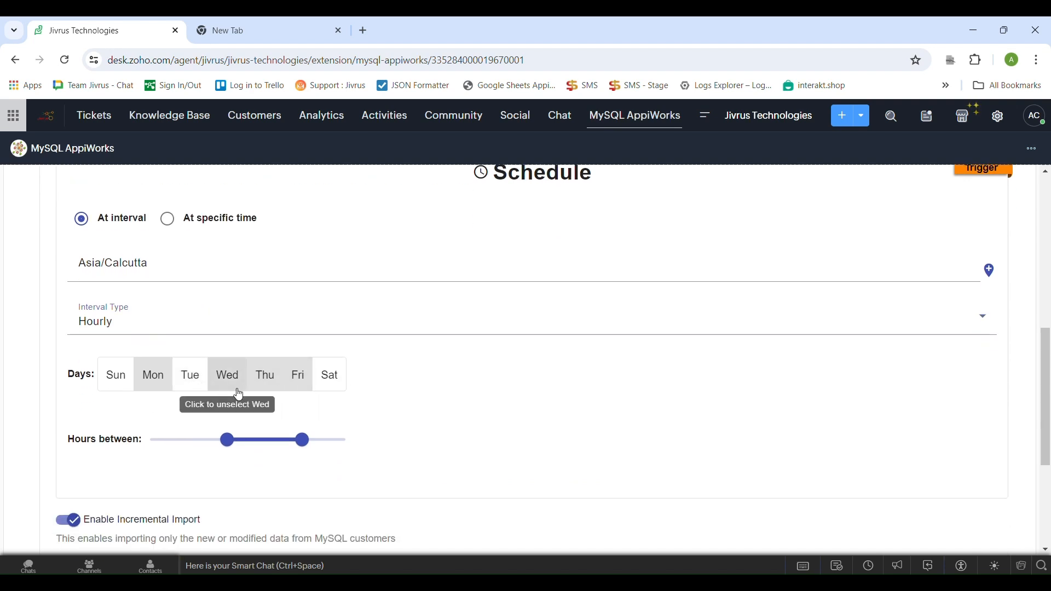
click(266, 383)
mouse_move(305, 450)
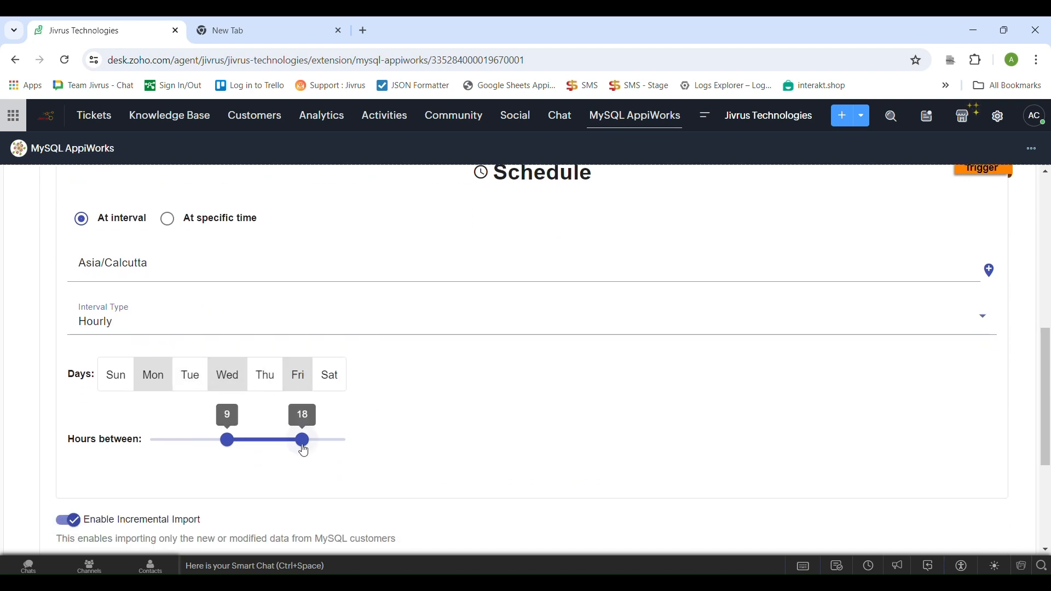
drag(229, 441, 203, 441)
drag(303, 441, 278, 441)
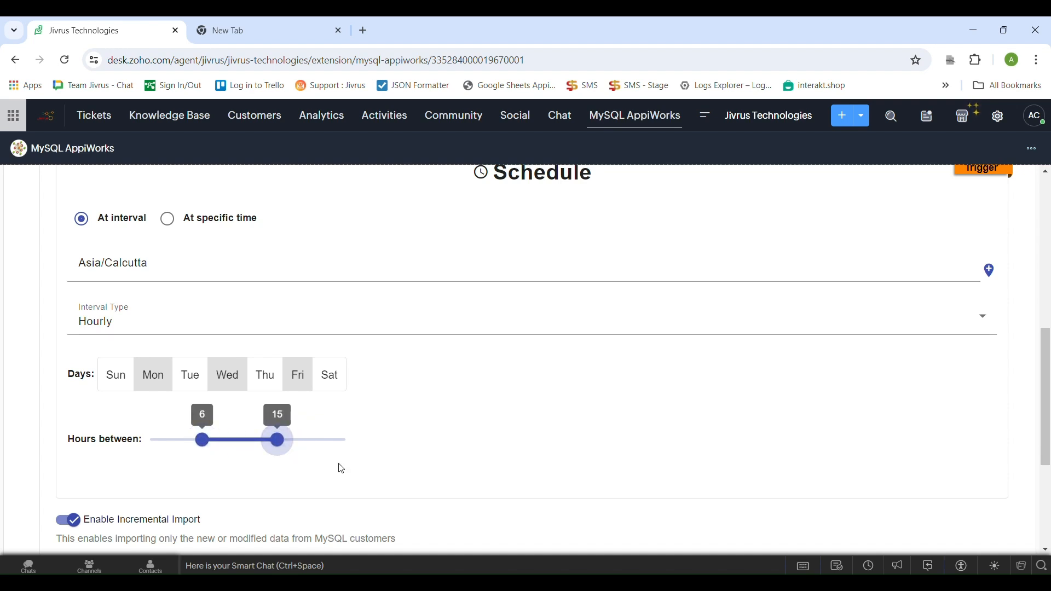
Turn off incremental import and save the scheduled import service with activation enabled
scroll(341, 438, down, 2)
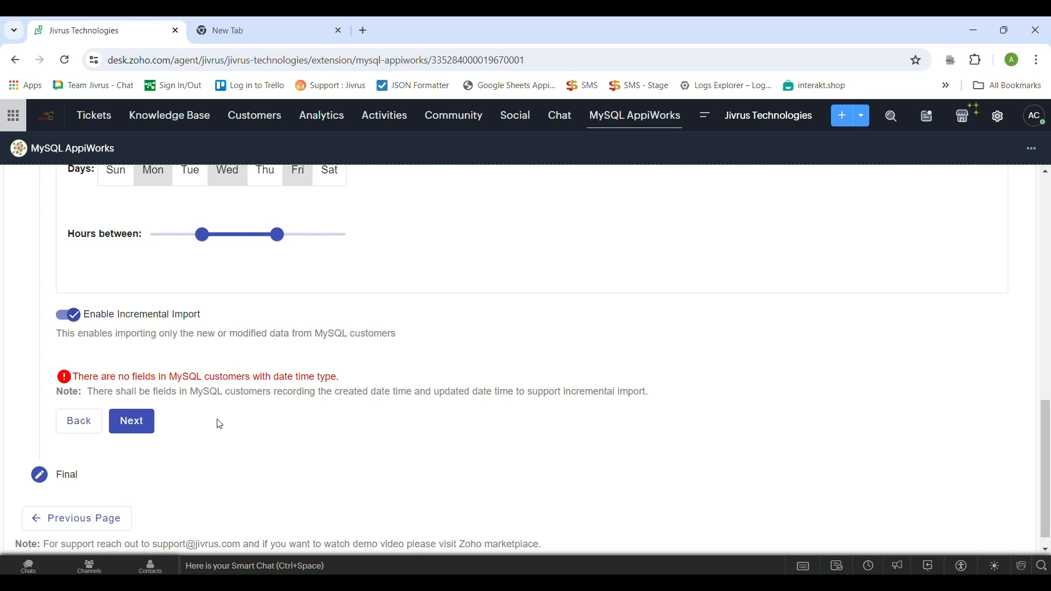
click(76, 317)
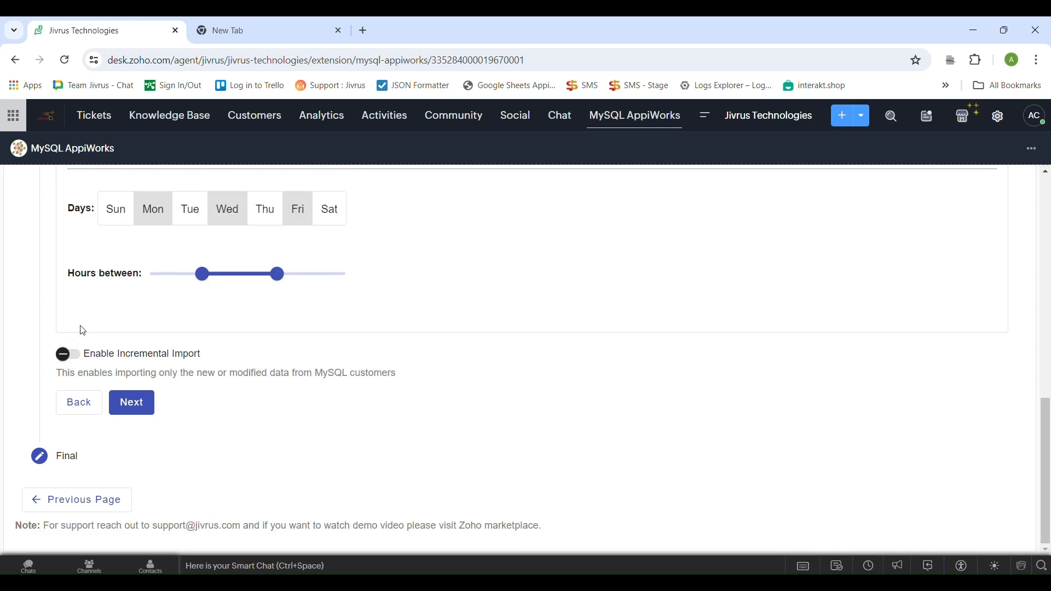
click(146, 413)
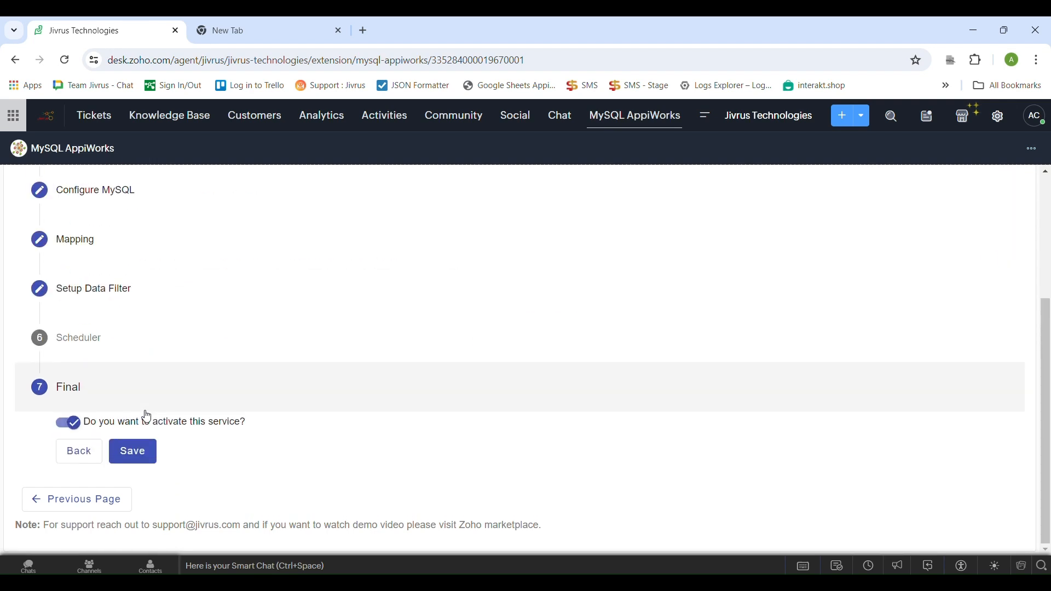
click(145, 459)
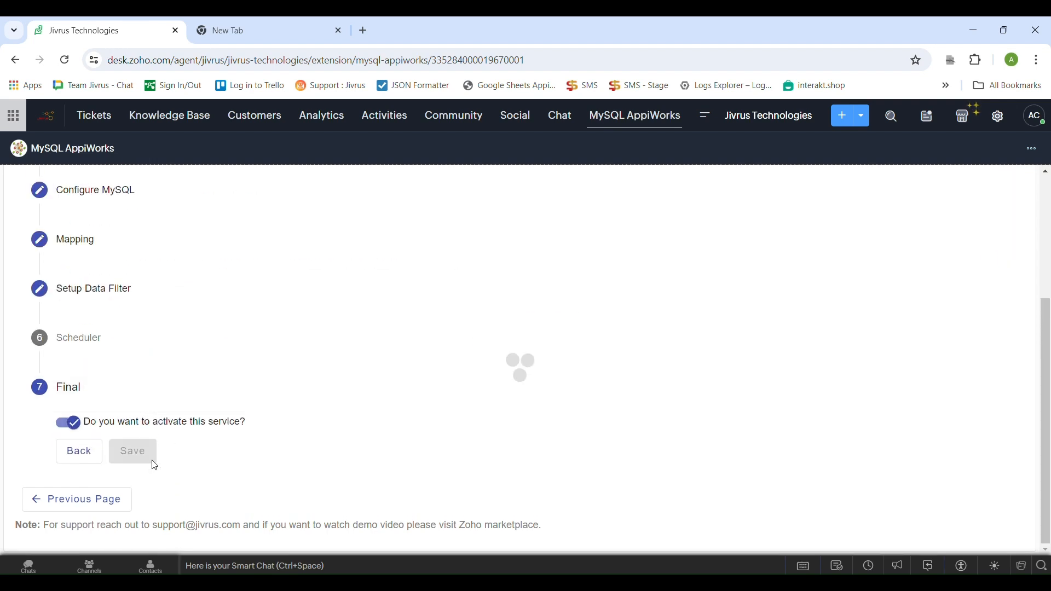